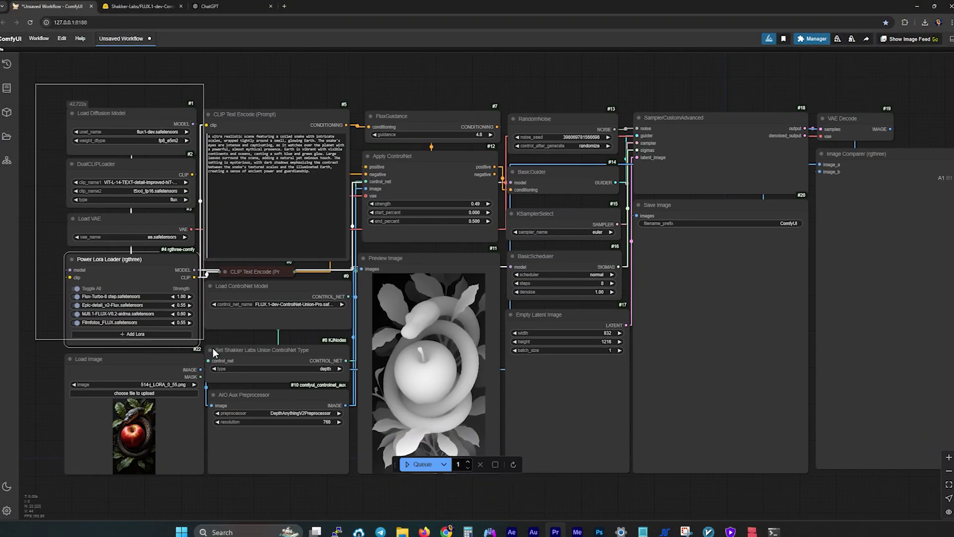
Set the Union ControlNet type to depth with DepthAnythingV2Preprocessor as the preprocessor.
{"action": "left_click", "coordinate": [268, 269]}
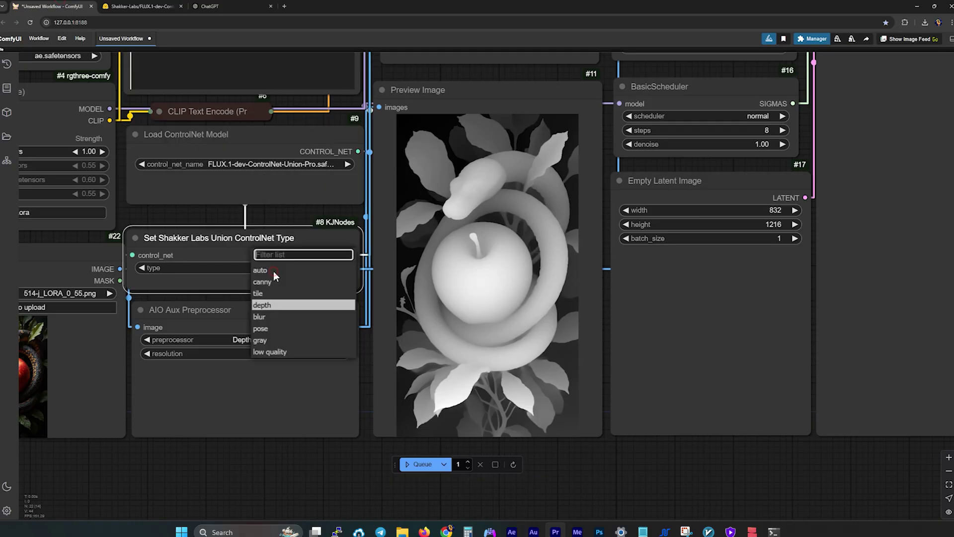
{"action": "left_click", "coordinate": [262, 304]}
{"action": "left_click", "coordinate": [239, 340]}
{"action": "left_click", "coordinate": [288, 358]}
{"action": "scroll", "coordinate": [348, 299], "scroll_direction": "down", "scroll_amount": 5}
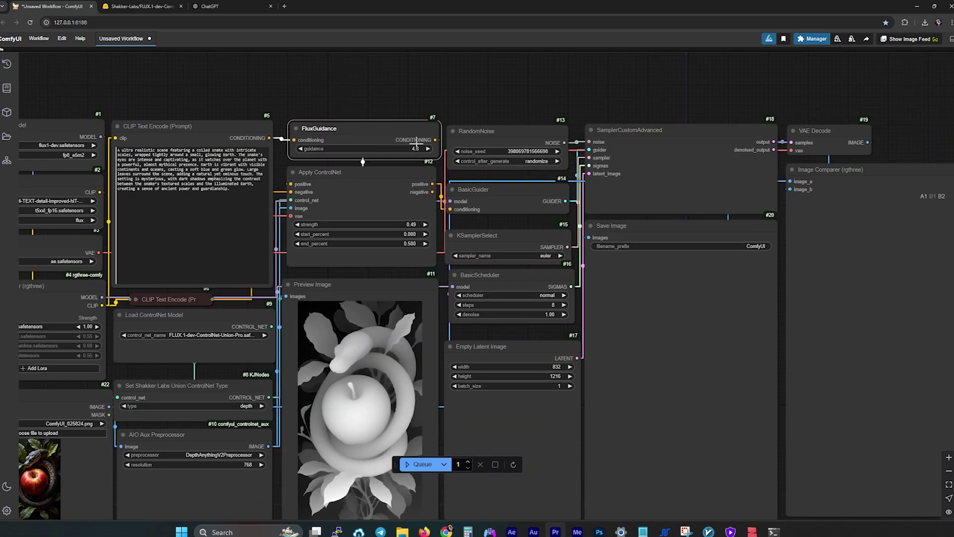
{"action": "scroll", "coordinate": [423, 223], "scroll_direction": "up", "scroll_amount": 2}
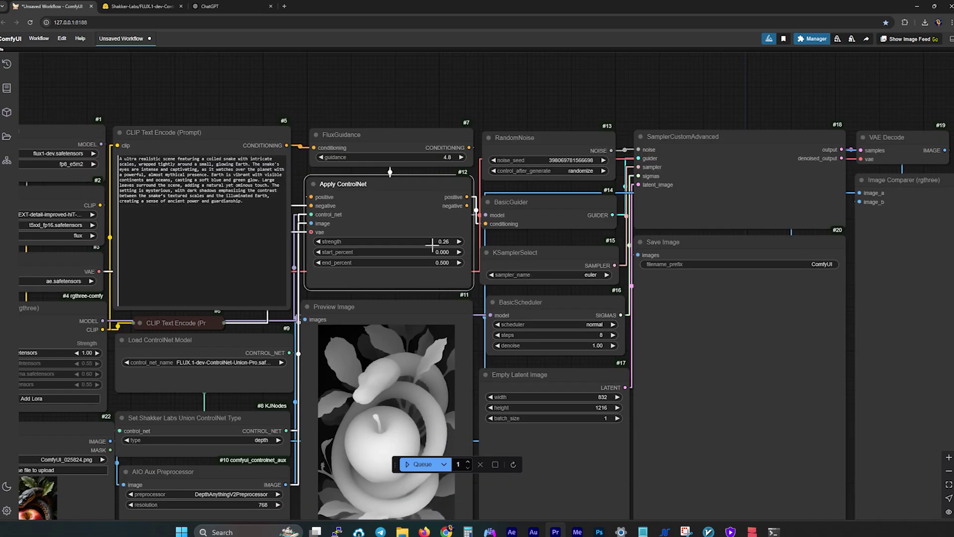
Set the Apply ControlNet strength to 0.40, then select all of the prompt text.
{"action": "left_click_drag", "start_coordinate": [401, 224], "coordinate": [426, 217]}
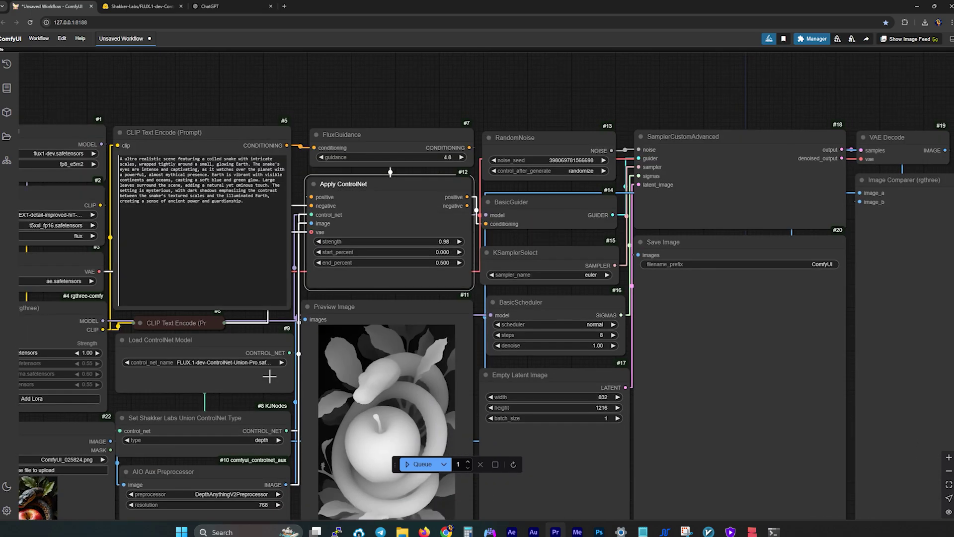
{"action": "left_click_drag", "start_coordinate": [378, 99], "coordinate": [460, 90]}
{"action": "left_click", "coordinate": [527, 302]}
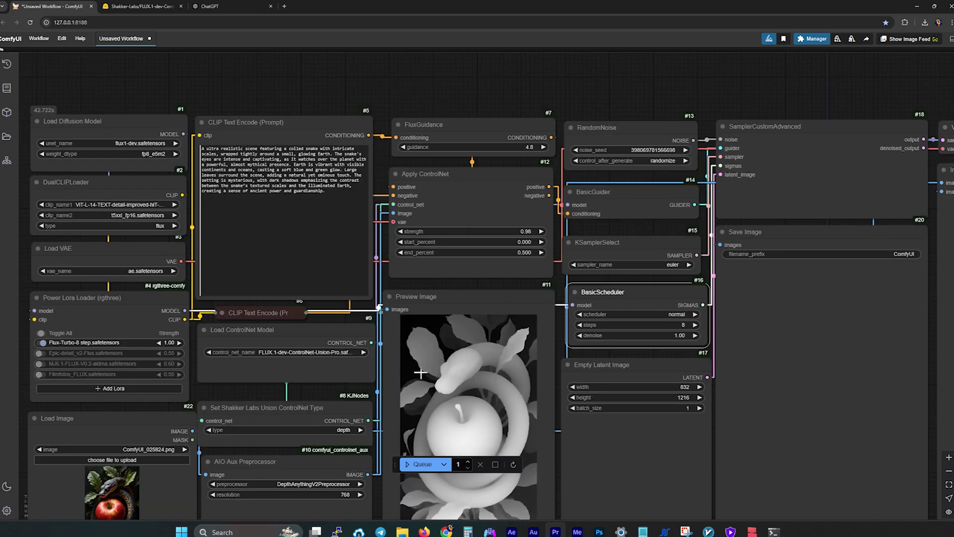
{"action": "left_click", "coordinate": [510, 231]}
{"action": "type", "text": "0.4"}
{"action": "key", "text": "Return"}
{"action": "scroll", "coordinate": [338, 250], "scroll_direction": "up", "scroll_amount": 3}
{"action": "left_click", "coordinate": [339, 250]}
{"action": "key", "text": "ctrl+a"}
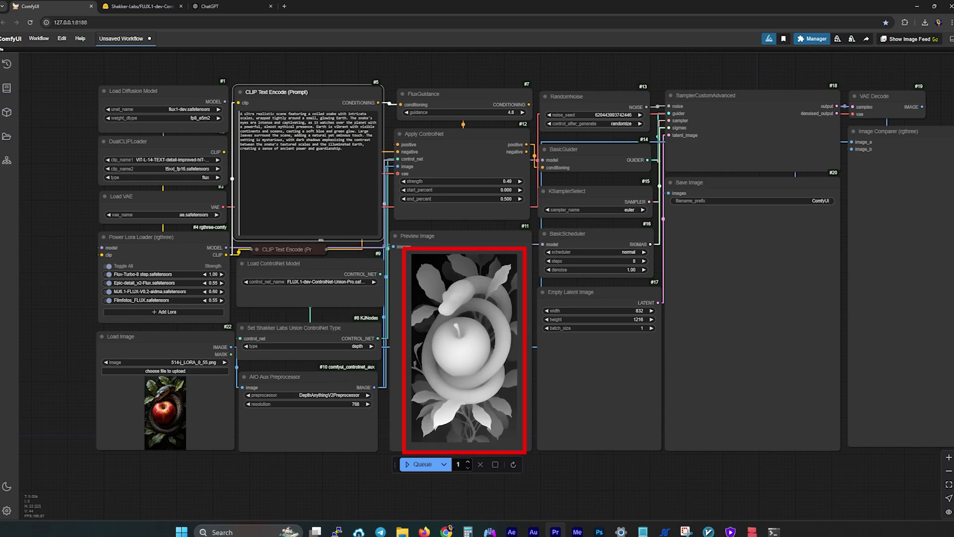
{"action": "left_click", "coordinate": [420, 465]}
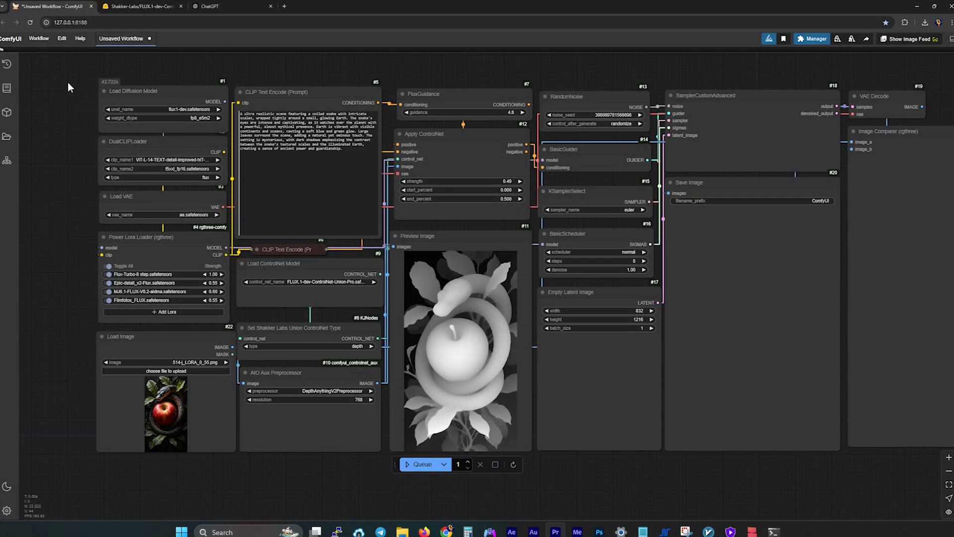
{"action": "scroll", "coordinate": [100, 159], "scroll_direction": "up", "scroll_amount": 4}
{"action": "scroll", "coordinate": [149, 204], "scroll_direction": "up", "scroll_amount": 3}
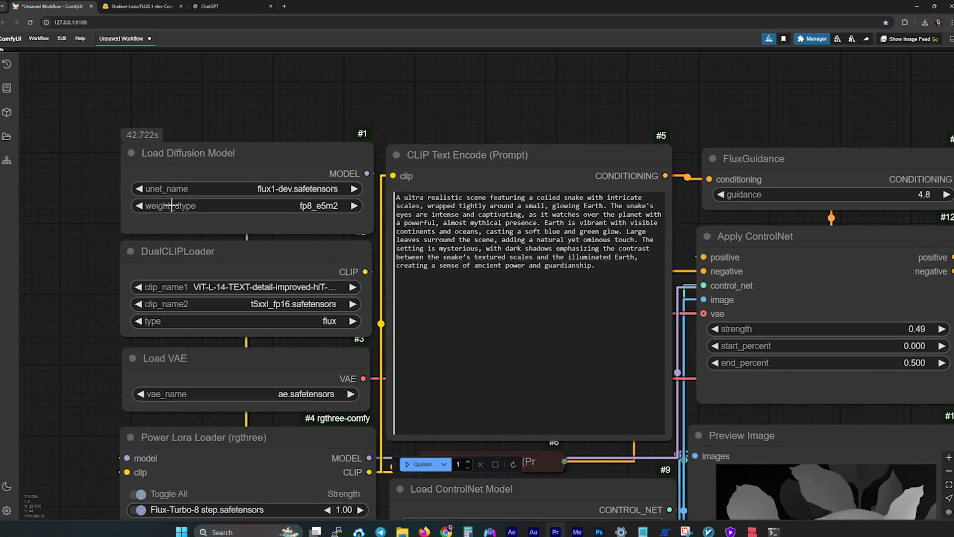
{"action": "left_click", "coordinate": [289, 190]}
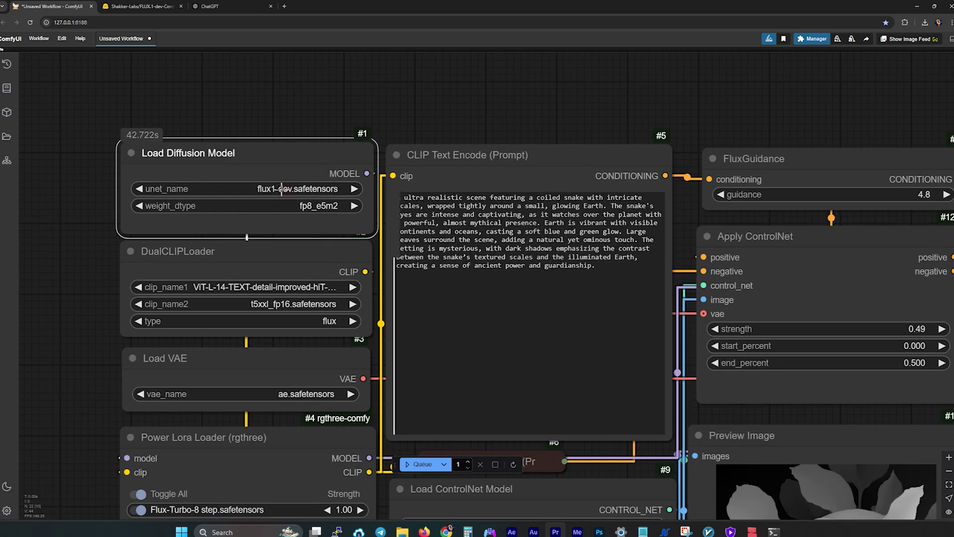
{"action": "left_click", "coordinate": [259, 189]}
{"action": "left_click", "coordinate": [276, 195]}
{"action": "left_click", "coordinate": [267, 288]}
{"action": "left_click", "coordinate": [267, 288]}
{"action": "left_click", "coordinate": [267, 305]}
{"action": "left_click", "coordinate": [291, 348]}
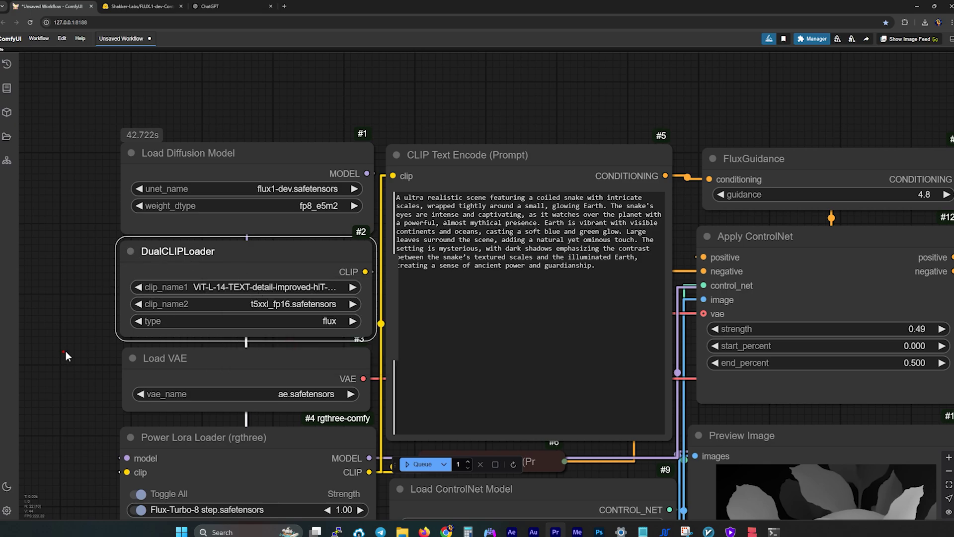
{"action": "scroll", "coordinate": [69, 348], "scroll_direction": "down", "scroll_amount": 6}
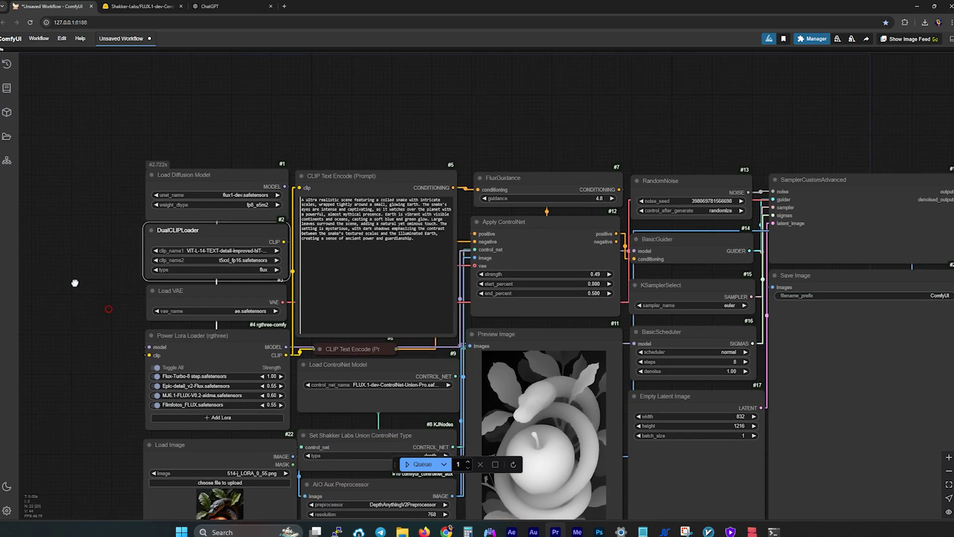
{"action": "left_click_drag", "start_coordinate": [71, 281], "coordinate": [78, 258]}
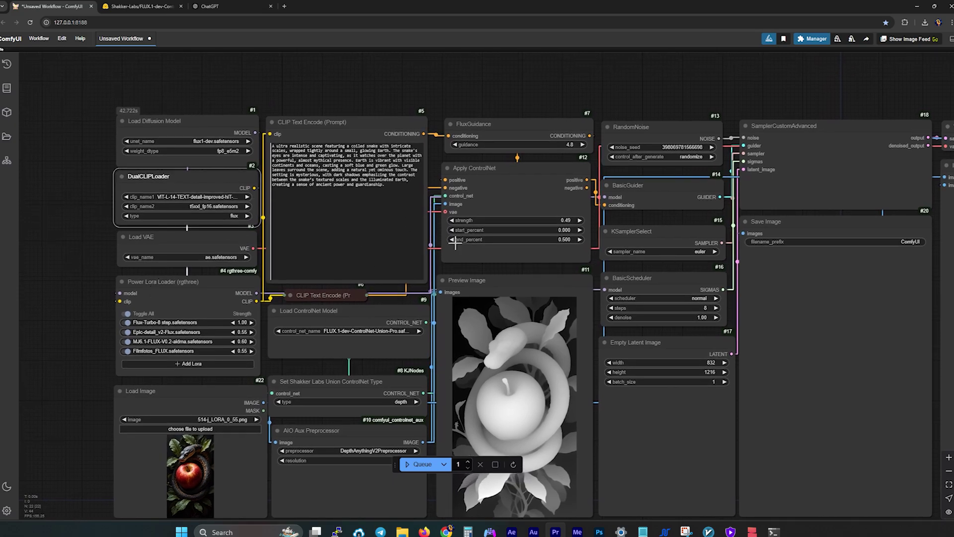
{"action": "mouse_move", "coordinate": [88, 90]}
{"action": "left_mouse_down"}
{"action": "mouse_move", "coordinate": [272, 388]}
{"action": "mouse_move", "coordinate": [258, 345]}
{"action": "mouse_move", "coordinate": [264, 375]}
{"action": "mouse_move", "coordinate": [84, 103]}
{"action": "left_mouse_up"}
{"action": "left_click_drag", "start_coordinate": [410, 101], "coordinate": [388, 83]}
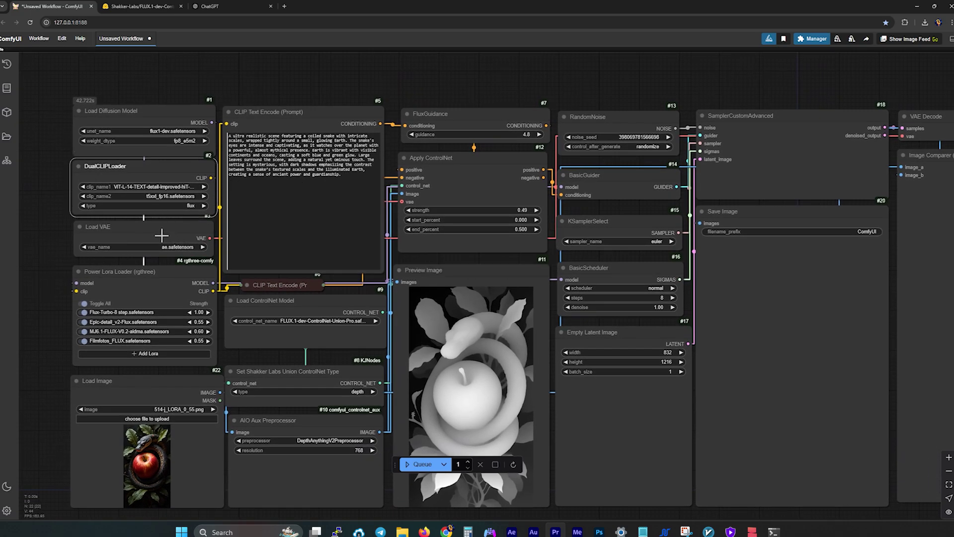
Switch off the Epic-detail, MJ6.1 and Filmfotos LoRAs, leaving only Flux-Turbo-8 step active.
{"action": "left_click", "coordinate": [160, 281]}
{"action": "left_click", "coordinate": [146, 312]}
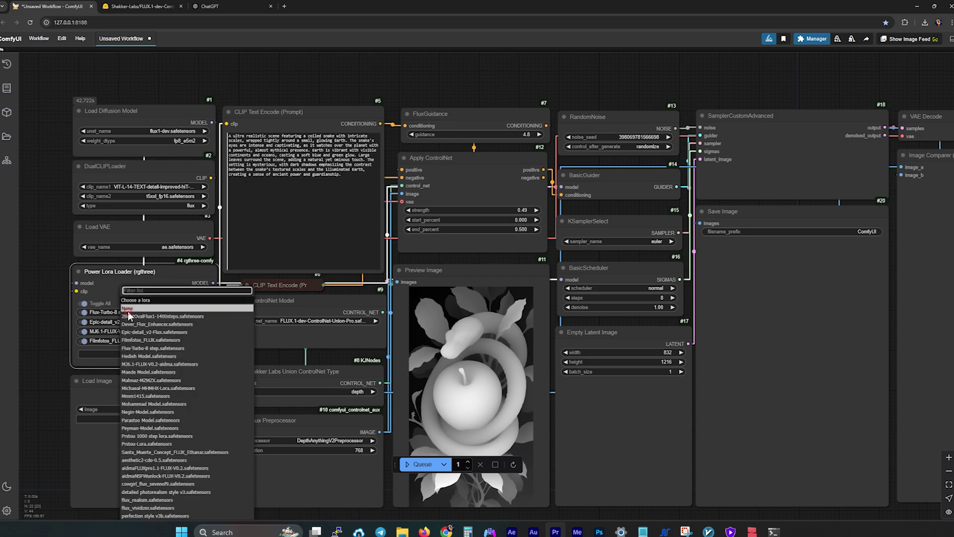
{"action": "left_click", "coordinate": [149, 349]}
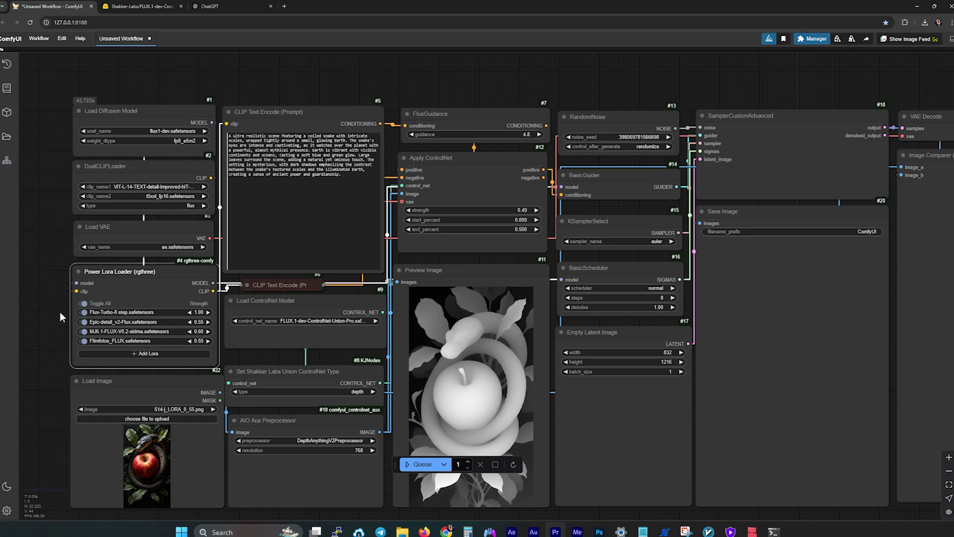
{"action": "scroll", "coordinate": [56, 310], "scroll_direction": "down", "scroll_amount": 2}
{"action": "left_click_drag", "start_coordinate": [56, 309], "coordinate": [52, 287]}
{"action": "mouse_move", "coordinate": [36, 84]}
{"action": "left_mouse_down"}
{"action": "mouse_move", "coordinate": [213, 303]}
{"action": "mouse_move", "coordinate": [201, 349]}
{"action": "left_mouse_up"}
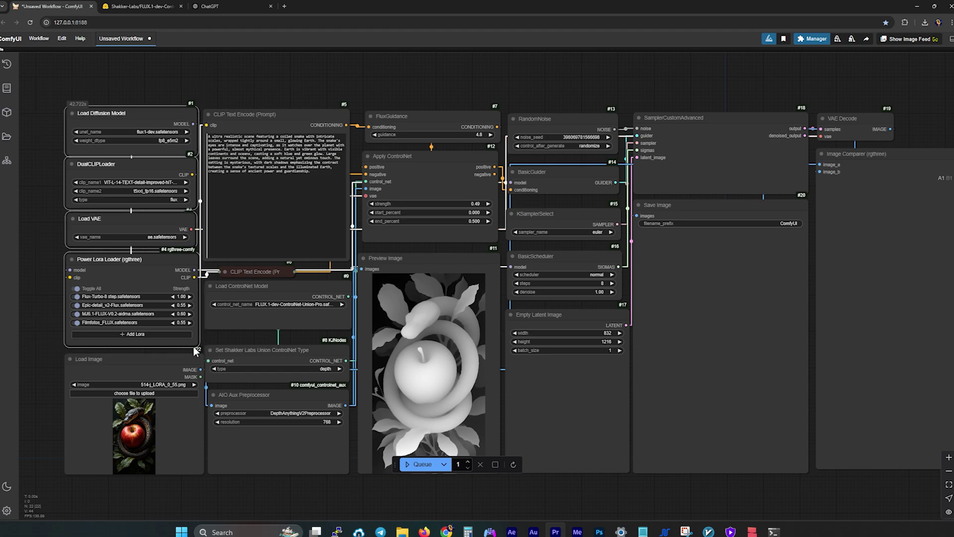
{"action": "left_click", "coordinate": [48, 273]}
{"action": "left_click", "coordinate": [119, 301]}
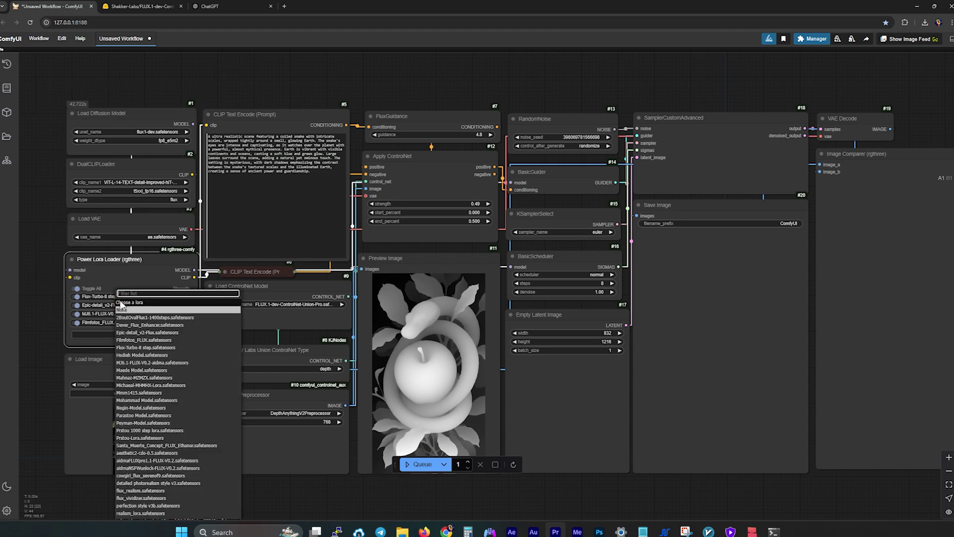
{"action": "left_click", "coordinate": [105, 328]}
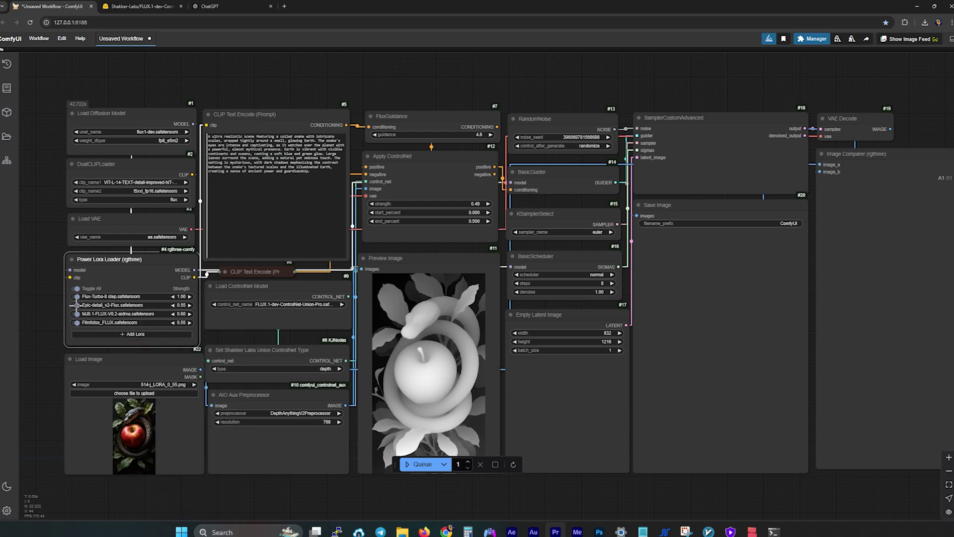
{"action": "mouse_move", "coordinate": [75, 304]}
{"action": "left_mouse_down"}
{"action": "mouse_move", "coordinate": [74, 322]}
{"action": "mouse_move", "coordinate": [26, 265]}
{"action": "left_mouse_up"}
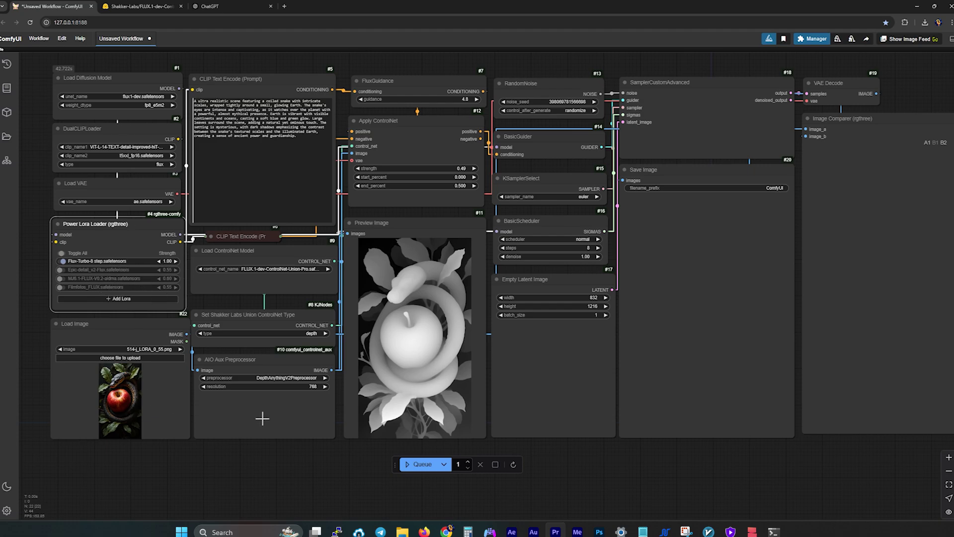
Choose FLUX.1-dev-ControlNet-Union-Pro in the Load ControlNet Model node.
{"action": "scroll", "coordinate": [265, 419], "scroll_direction": "up", "scroll_amount": 5}
{"action": "left_click", "coordinate": [220, 316]}
{"action": "left_click", "coordinate": [209, 156]}
{"action": "left_click", "coordinate": [216, 164]}
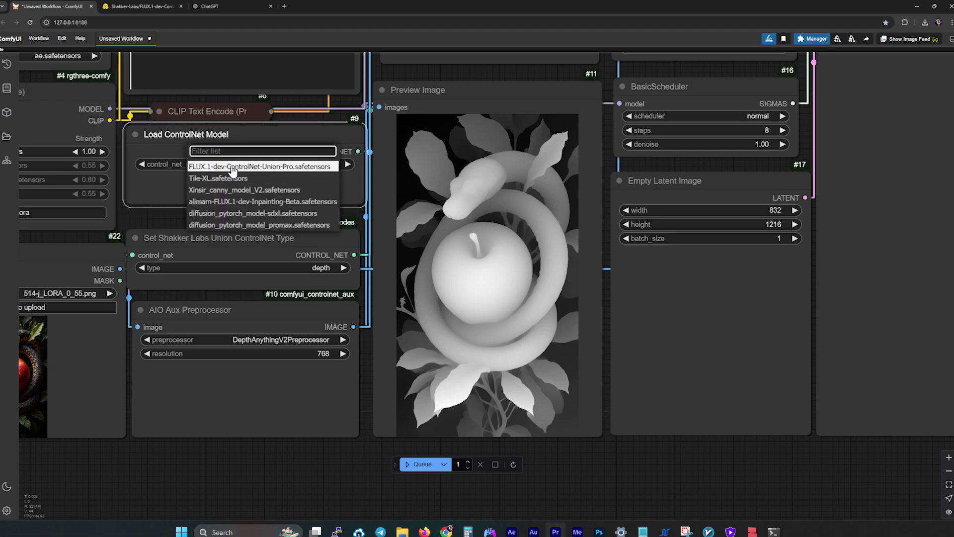
{"action": "left_click", "coordinate": [222, 166]}
Bring up the Union-Pro Hugging Face files page and select its full web address.
{"action": "left_click", "coordinate": [141, 6]}
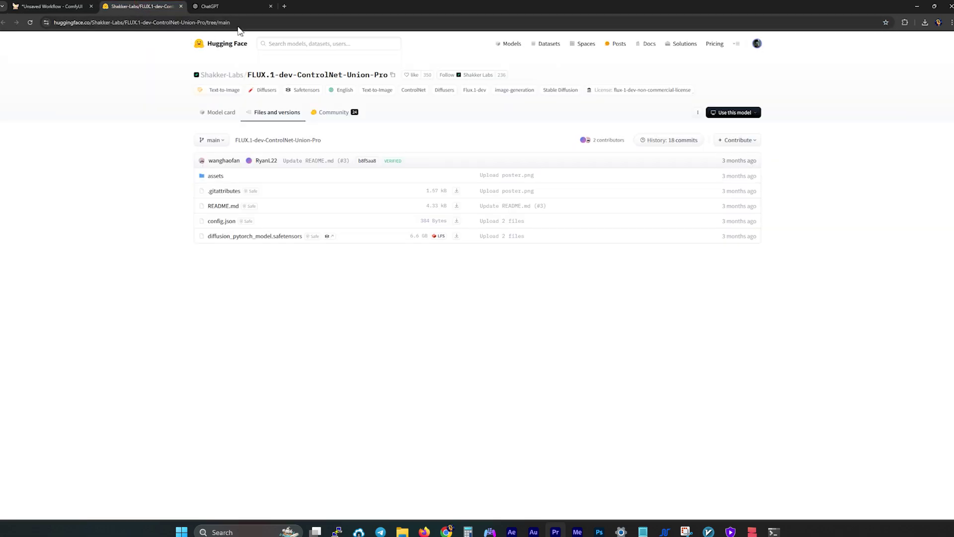
{"action": "left_click_drag", "start_coordinate": [233, 22], "coordinate": [50, 25]}
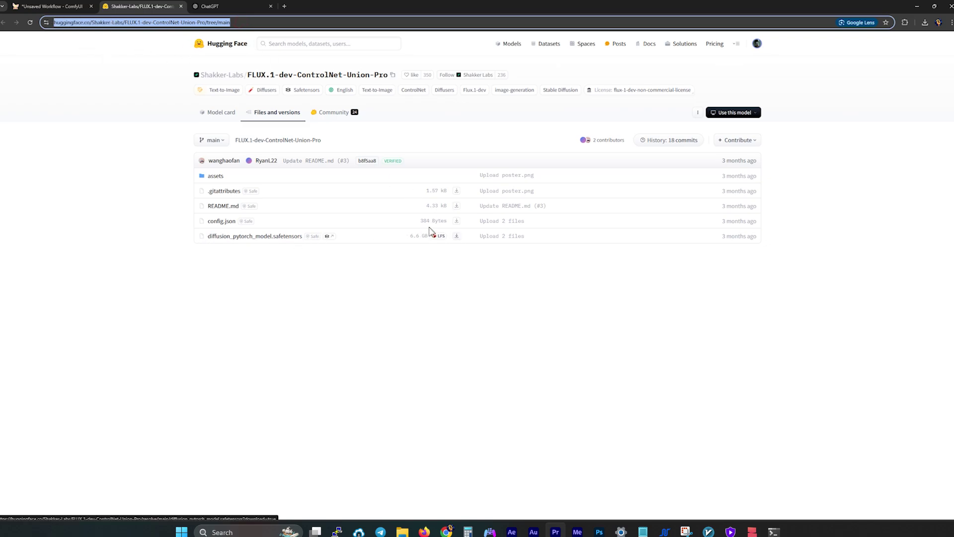
Browse to ComfyUI > models > controlnet in File Explorer, then return to the ComfyUI workflow.
{"action": "left_click", "coordinate": [405, 520]}
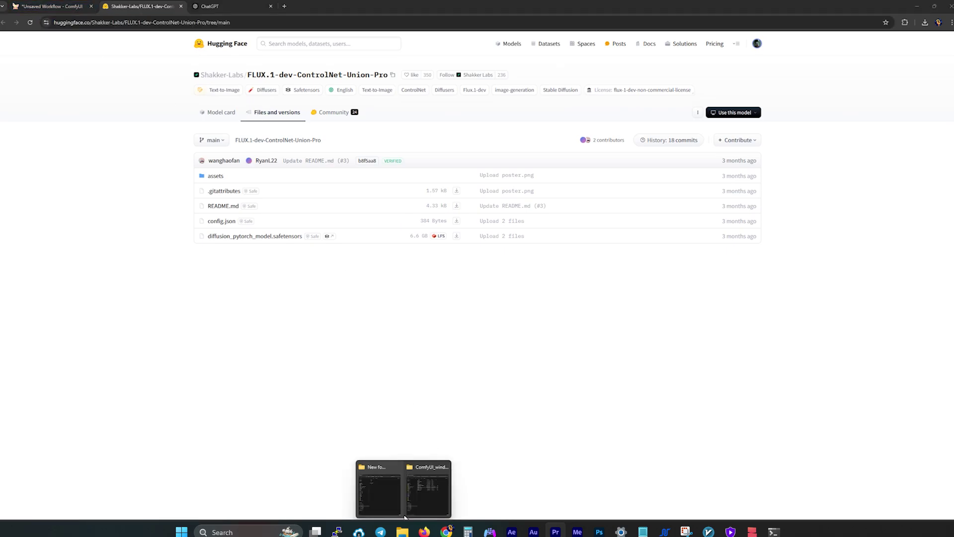
{"action": "left_click", "coordinate": [442, 491]}
{"action": "double_click", "coordinate": [152, 79]}
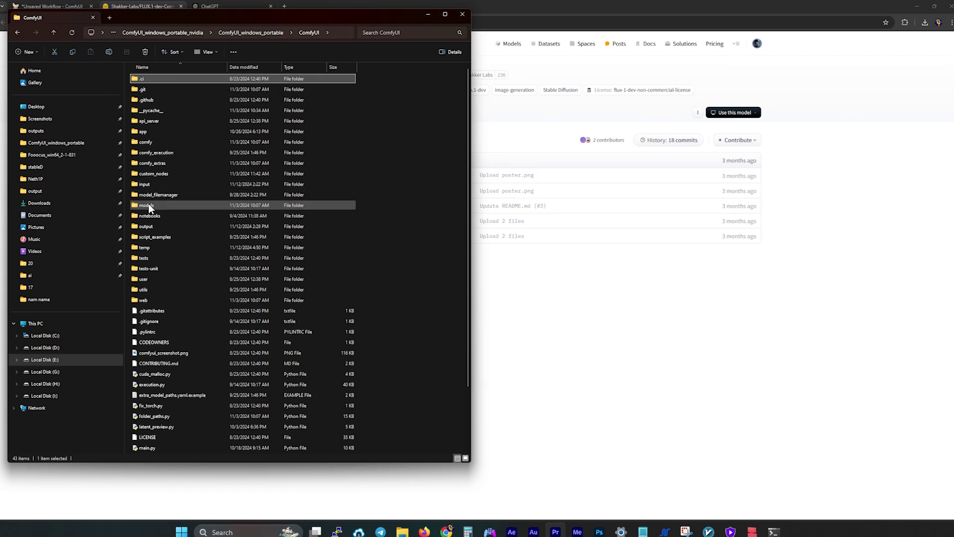
{"action": "double_click", "coordinate": [149, 206]}
{"action": "left_click", "coordinate": [155, 124]}
{"action": "double_click", "coordinate": [151, 121]}
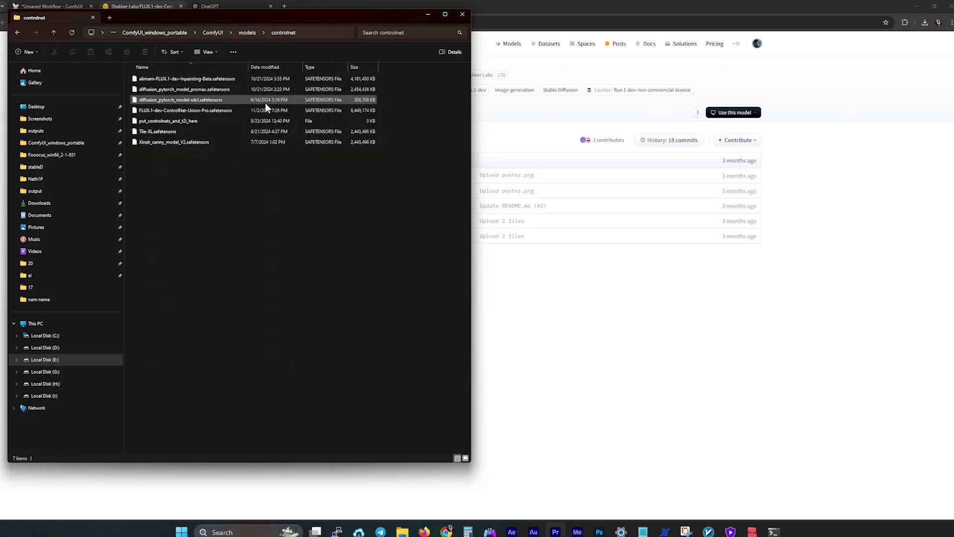
{"action": "left_click_drag", "start_coordinate": [177, 15], "coordinate": [204, 38]}
{"action": "left_click", "coordinate": [54, 6]}
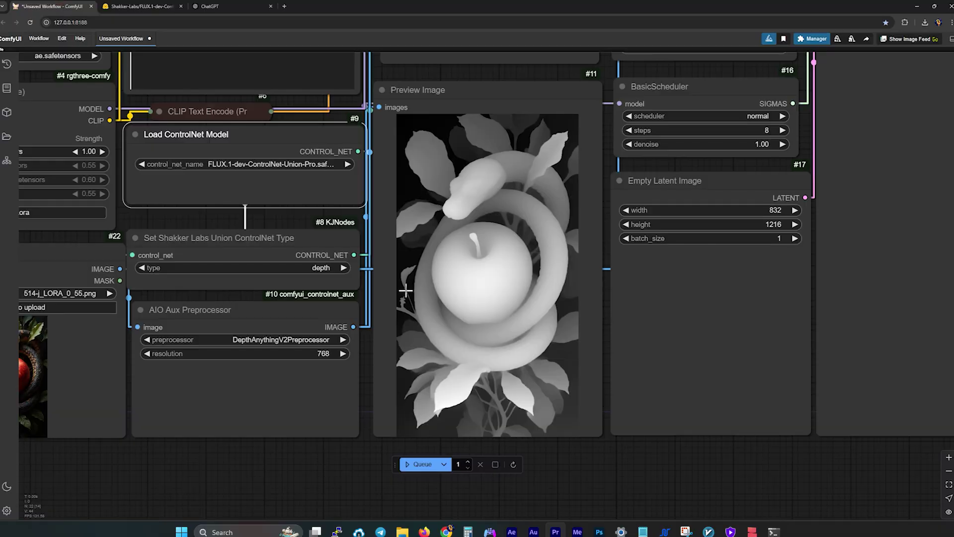
Refresh models, reselect Union-Pro with type depth, and filter the preprocessor list by 'dept'.
{"action": "left_click", "coordinate": [515, 465]}
{"action": "left_click", "coordinate": [251, 164]}
{"action": "left_click", "coordinate": [253, 164]}
{"action": "left_click", "coordinate": [298, 268]}
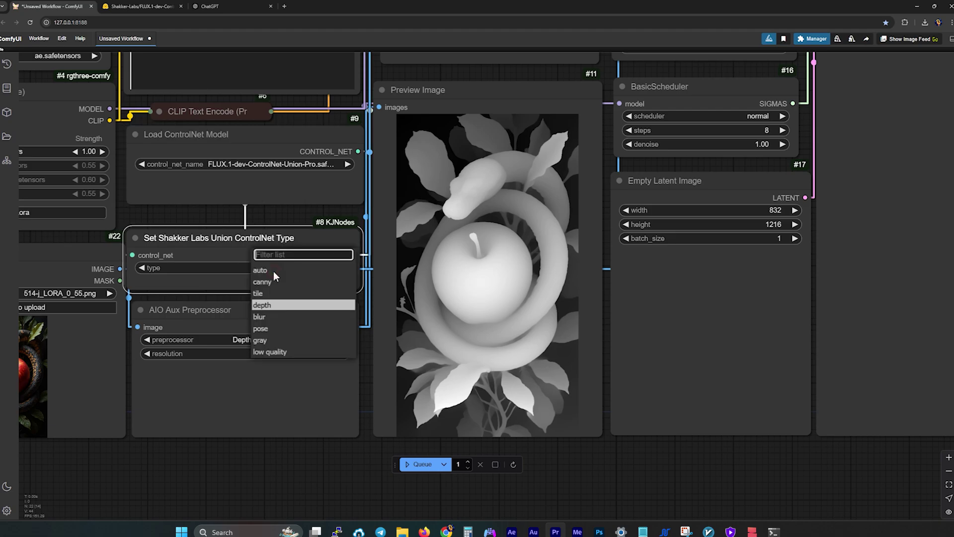
{"action": "left_click", "coordinate": [267, 302]}
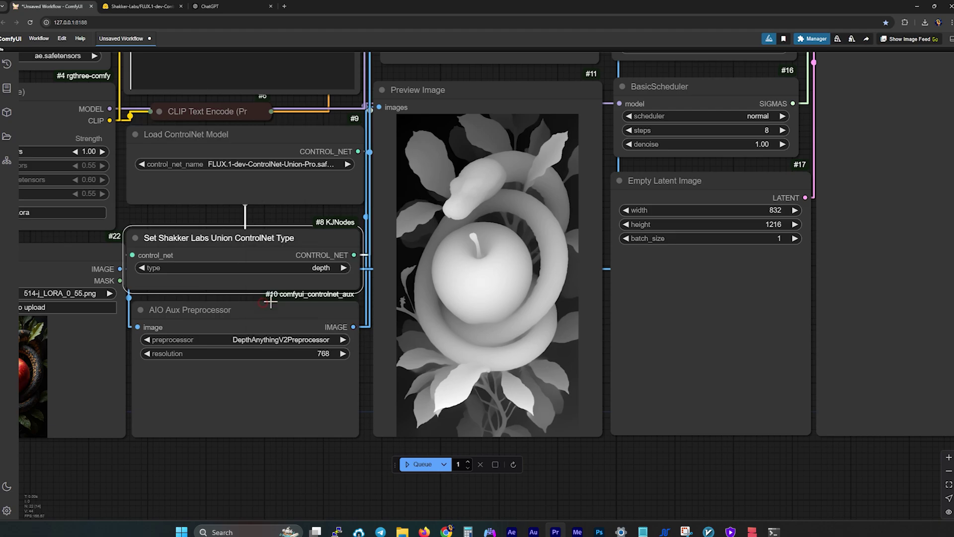
{"action": "left_click", "coordinate": [291, 343]}
{"action": "type", "text": "de"}
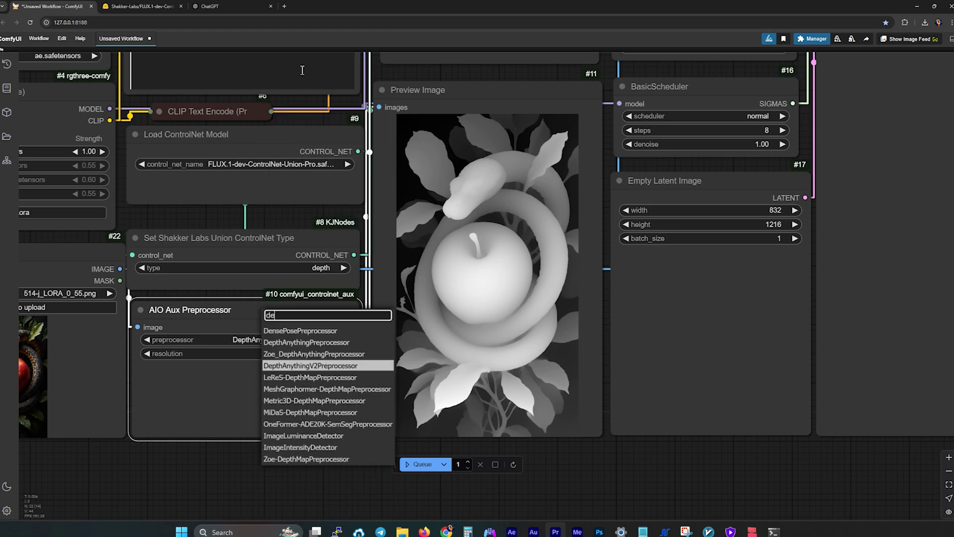
{"action": "type", "text": "pth"}
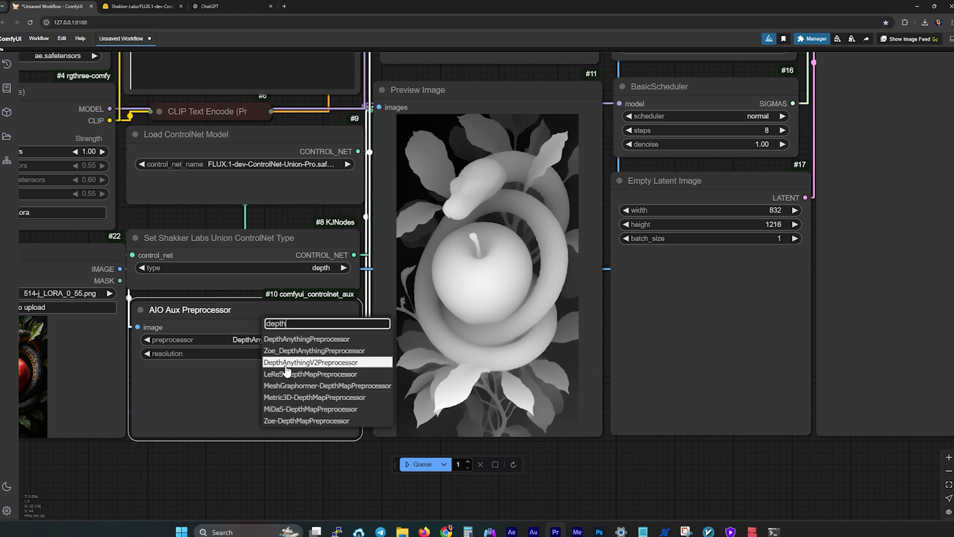
Pick DepthAnythingV2Preprocessor and load ComfyUI_025824.png from Explorer into the Load Image node.
{"action": "left_click", "coordinate": [341, 367]}
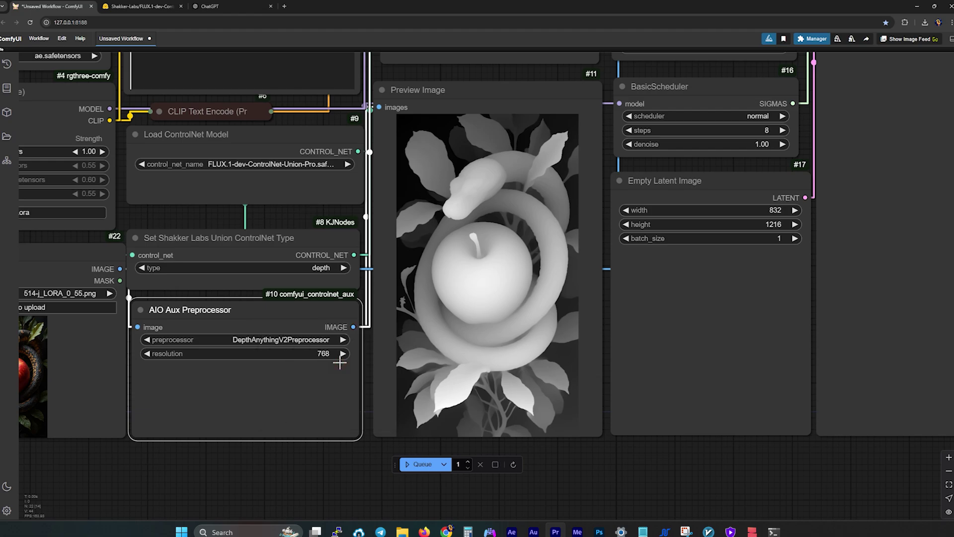
{"action": "scroll", "coordinate": [321, 475], "scroll_direction": "down", "scroll_amount": 2}
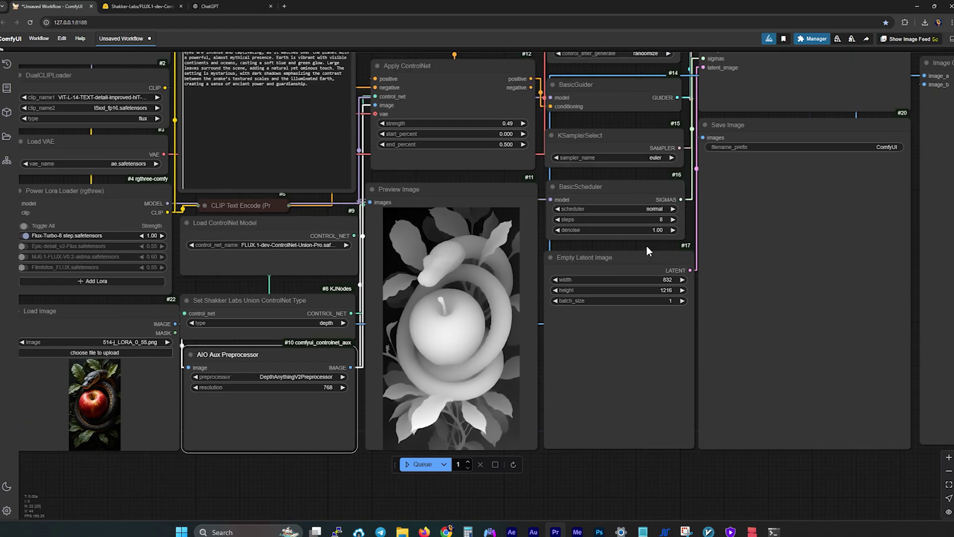
{"action": "scroll", "coordinate": [149, 481], "scroll_direction": "up", "scroll_amount": 3}
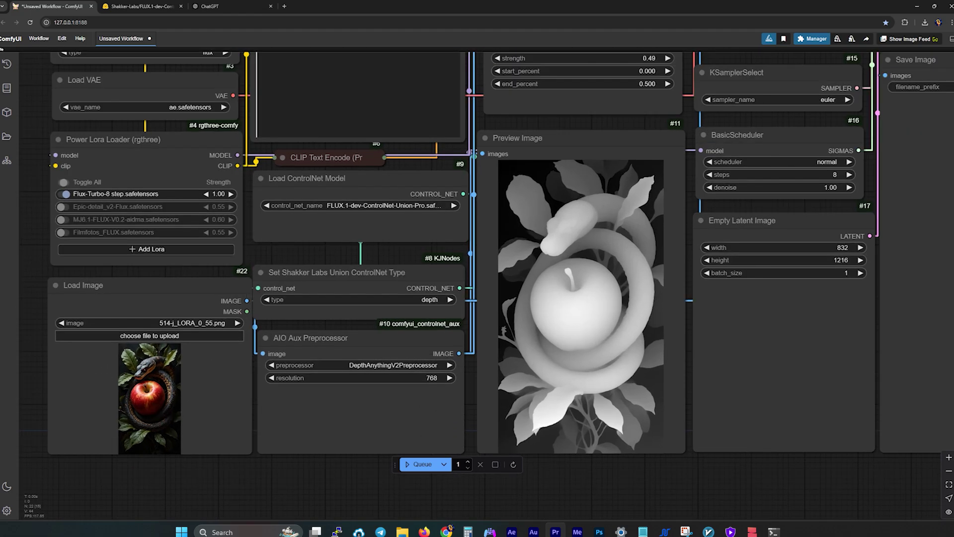
{"action": "mouse_move", "coordinate": [402, 531]}
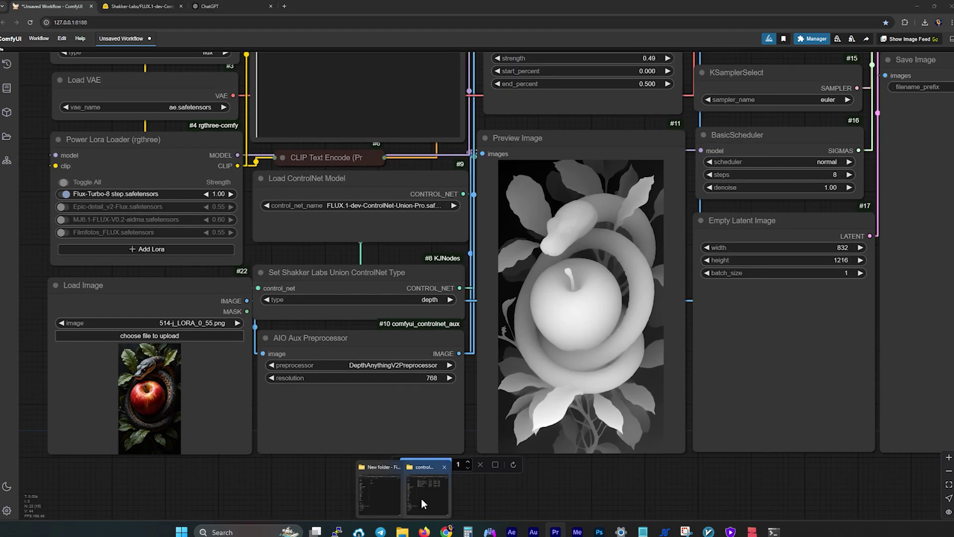
{"action": "left_click", "coordinate": [388, 497]}
{"action": "left_click_drag", "start_coordinate": [580, 74], "coordinate": [148, 367]}
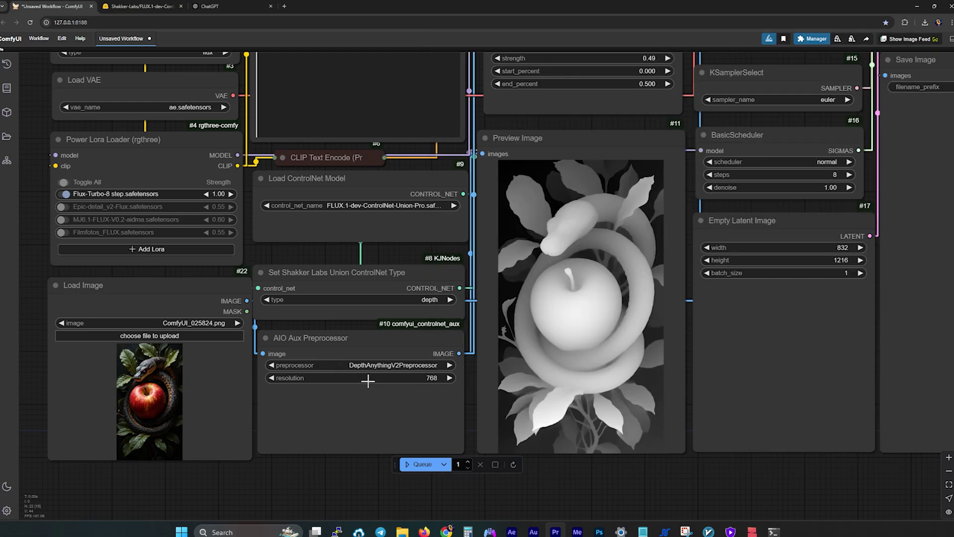
Keep the preprocessor resolution at 768 and nudge the BasicScheduler node slightly upward.
{"action": "left_click", "coordinate": [370, 379]}
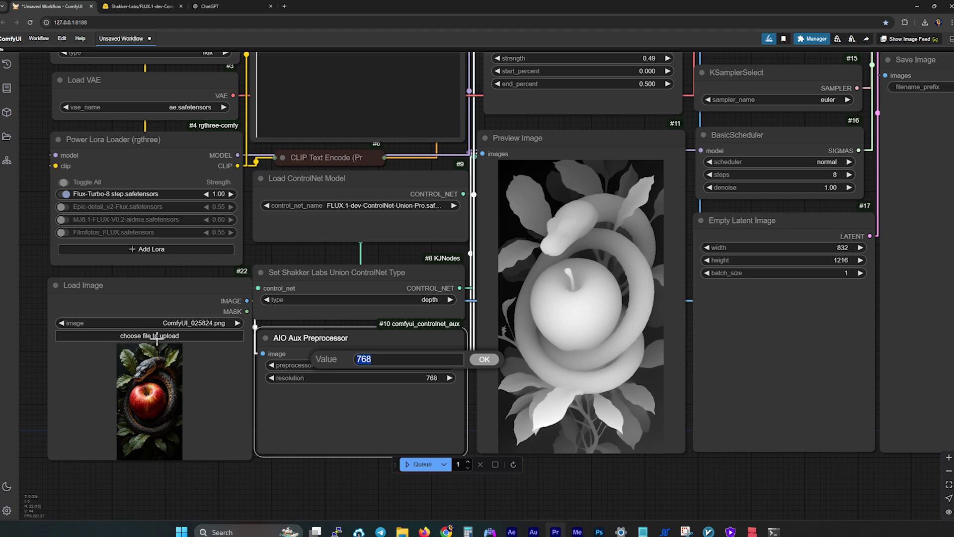
{"action": "left_click", "coordinate": [484, 359]}
{"action": "scroll", "coordinate": [322, 496], "scroll_direction": "down", "scroll_amount": 1}
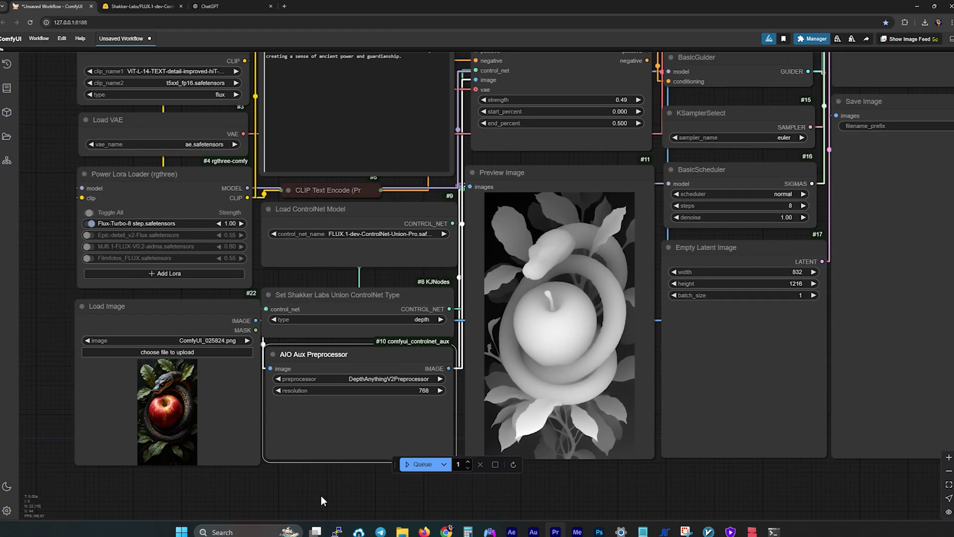
{"action": "scroll", "coordinate": [322, 496], "scroll_direction": "down", "scroll_amount": 2}
{"action": "mouse_move", "coordinate": [648, 259]}
{"action": "left_mouse_down"}
{"action": "mouse_move", "coordinate": [658, 240]}
{"action": "mouse_move", "coordinate": [650, 252]}
{"action": "left_mouse_up"}
{"action": "left_click_drag", "start_coordinate": [578, 198], "coordinate": [567, 411]}
{"action": "scroll", "coordinate": [569, 266], "scroll_direction": "up", "scroll_amount": 3}
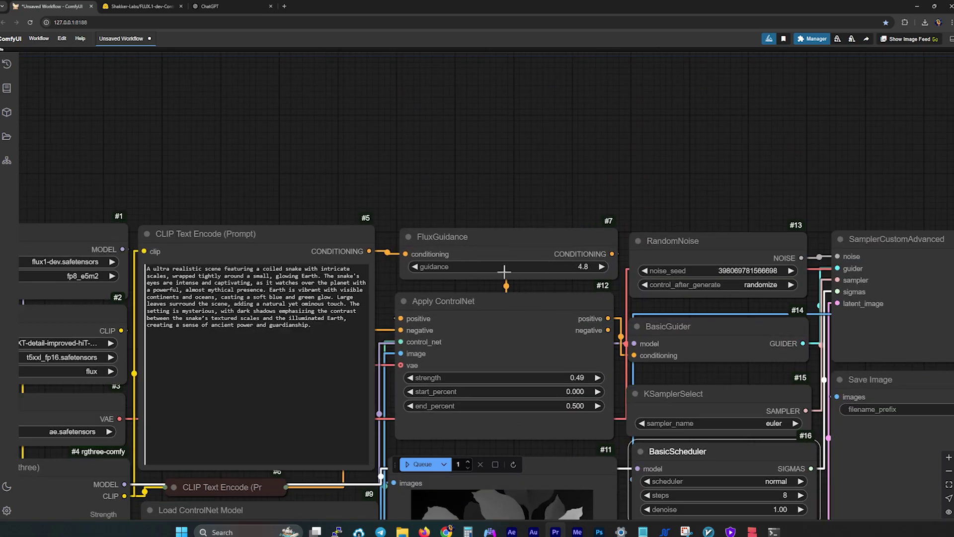
{"action": "left_click_drag", "start_coordinate": [477, 209], "coordinate": [506, 210]}
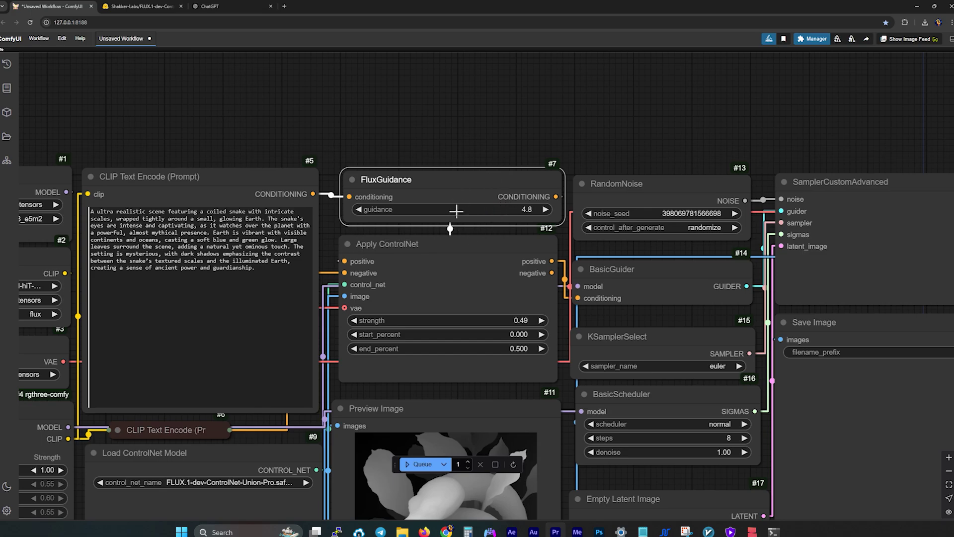
{"action": "scroll", "coordinate": [396, 278], "scroll_direction": "down", "scroll_amount": 5}
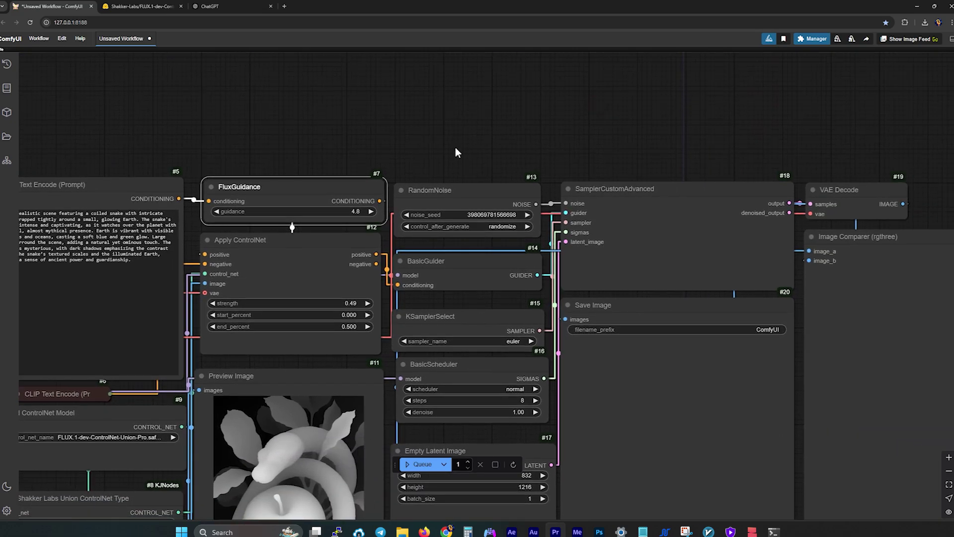
{"action": "scroll", "coordinate": [456, 172], "scroll_direction": "down", "scroll_amount": 3}
{"action": "scroll", "coordinate": [456, 172], "scroll_direction": "left", "scroll_amount": 2}
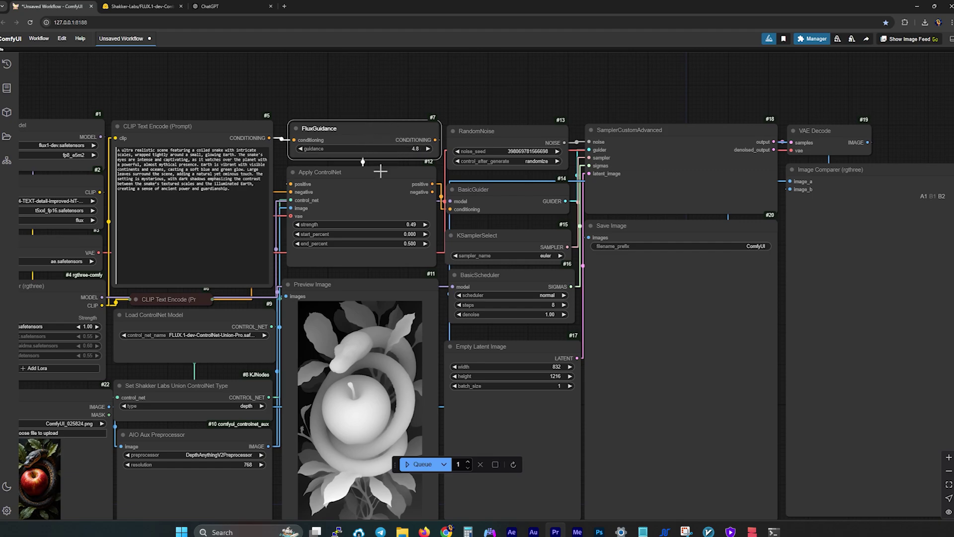
Select the Apply ControlNet node and open its strength value, closing it unchanged.
{"action": "scroll", "coordinate": [345, 192], "scroll_direction": "up", "scroll_amount": 2}
{"action": "scroll", "coordinate": [341, 218], "scroll_direction": "up", "scroll_amount": 3}
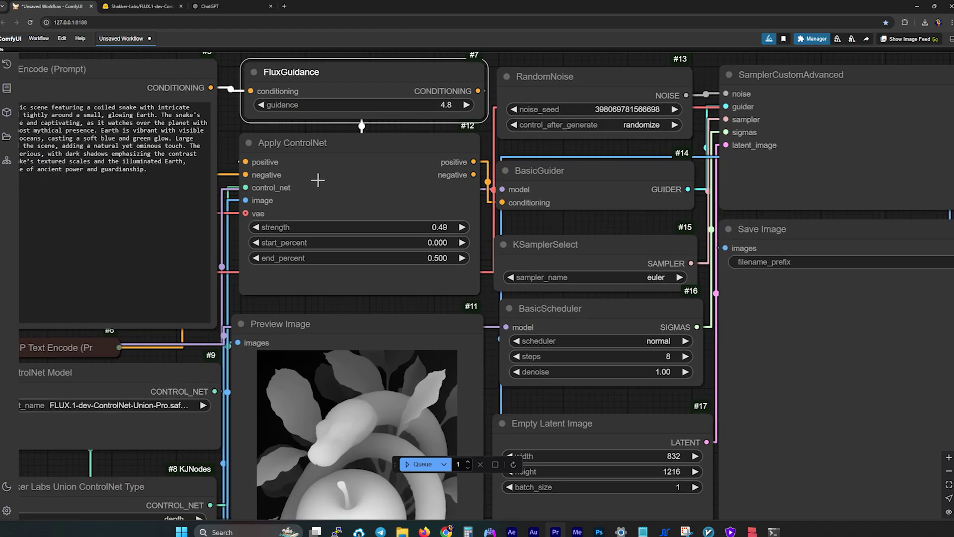
{"action": "left_click_drag", "start_coordinate": [320, 177], "coordinate": [330, 178]}
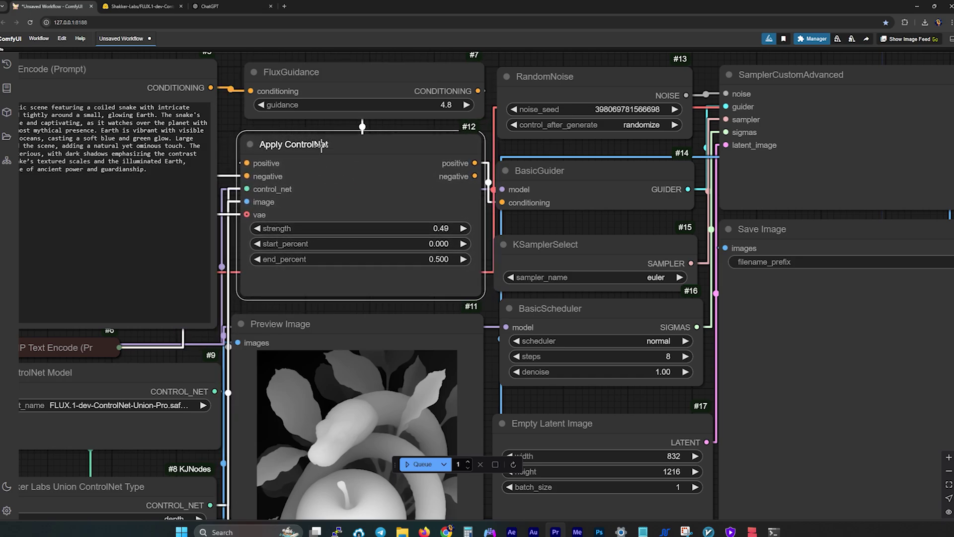
{"action": "left_click", "coordinate": [422, 226]}
{"action": "left_click", "coordinate": [436, 259]}
{"action": "scroll", "coordinate": [427, 348], "scroll_direction": "down", "scroll_amount": 4}
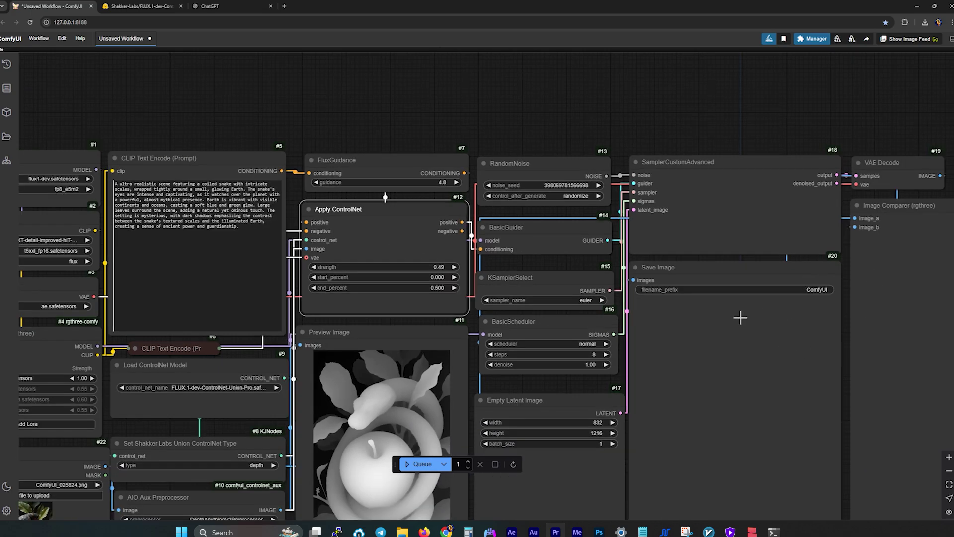
{"action": "scroll", "coordinate": [414, 277], "scroll_direction": "up", "scroll_amount": 3}
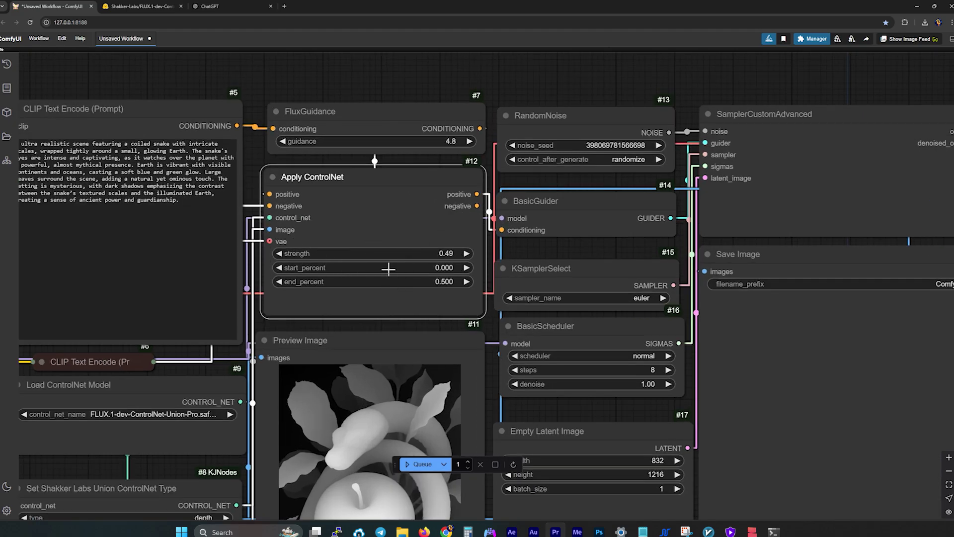
Re-enter the Apply ControlNet strength value, then tidy BasicScheduler and reselect Apply ControlNet.
{"action": "left_click", "coordinate": [288, 254]}
{"action": "left_click", "coordinate": [417, 231]}
{"action": "scroll", "coordinate": [409, 349], "scroll_direction": "down", "scroll_amount": 1}
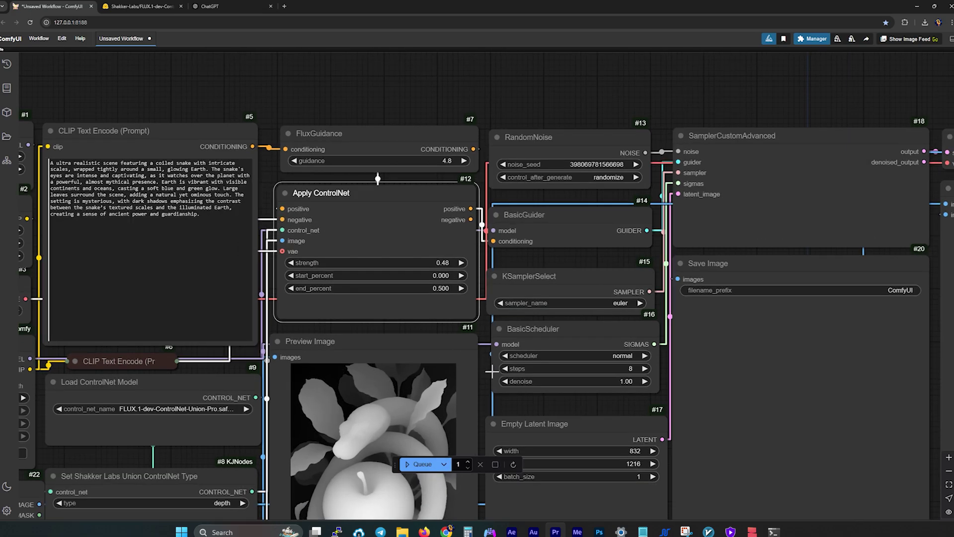
{"action": "left_click_drag", "start_coordinate": [492, 371], "coordinate": [495, 378]}
{"action": "left_click_drag", "start_coordinate": [476, 331], "coordinate": [481, 274]}
{"action": "left_click", "coordinate": [449, 206]}
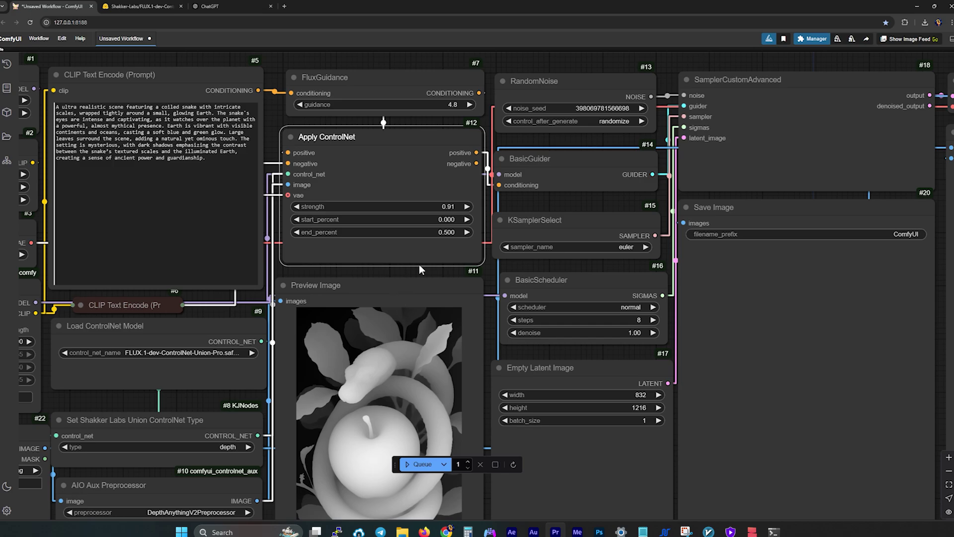
Try 0.50 for the Apply ControlNet strength, drag it around, then confirm 0.98.
{"action": "left_click", "coordinate": [446, 208]}
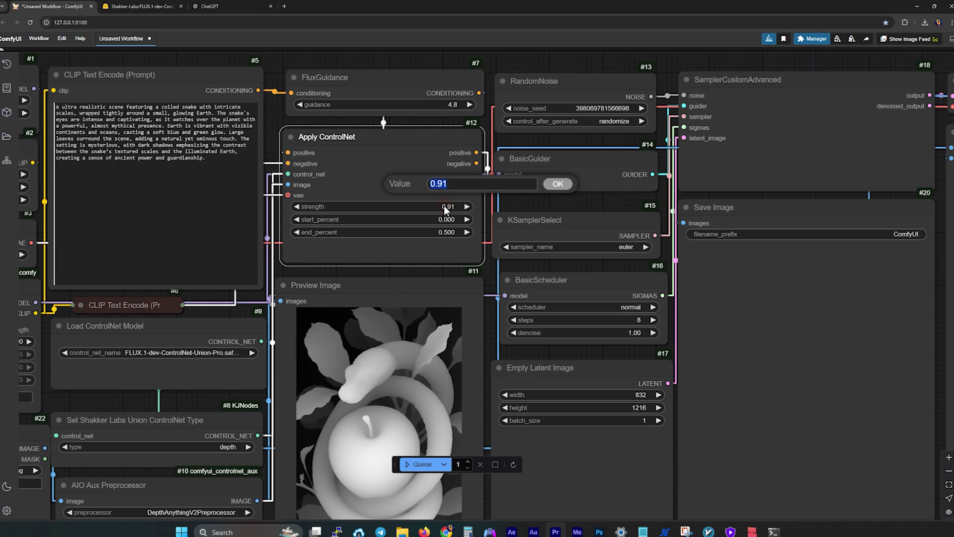
{"action": "type", "text": "0."}
{"action": "key", "text": "Return"}
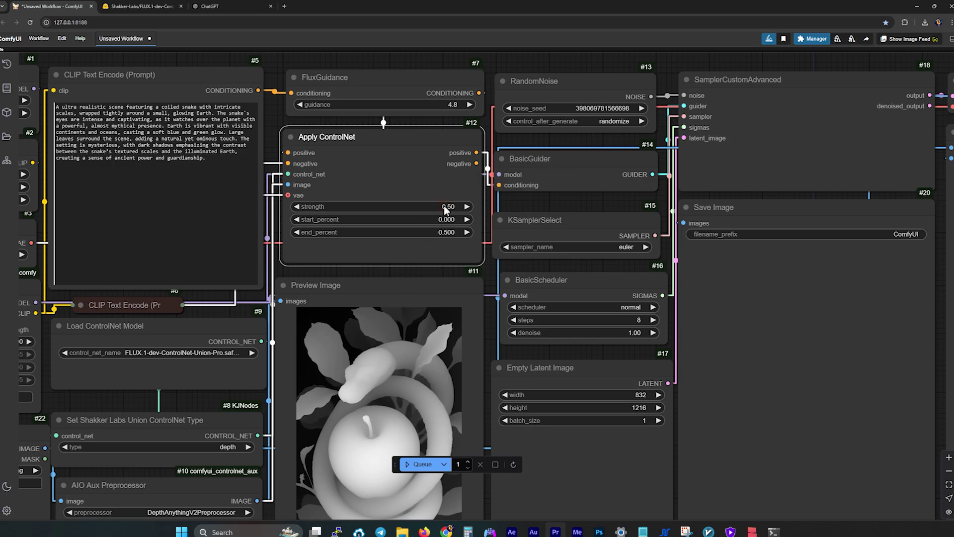
{"action": "scroll", "coordinate": [398, 387], "scroll_direction": "down", "scroll_amount": 2}
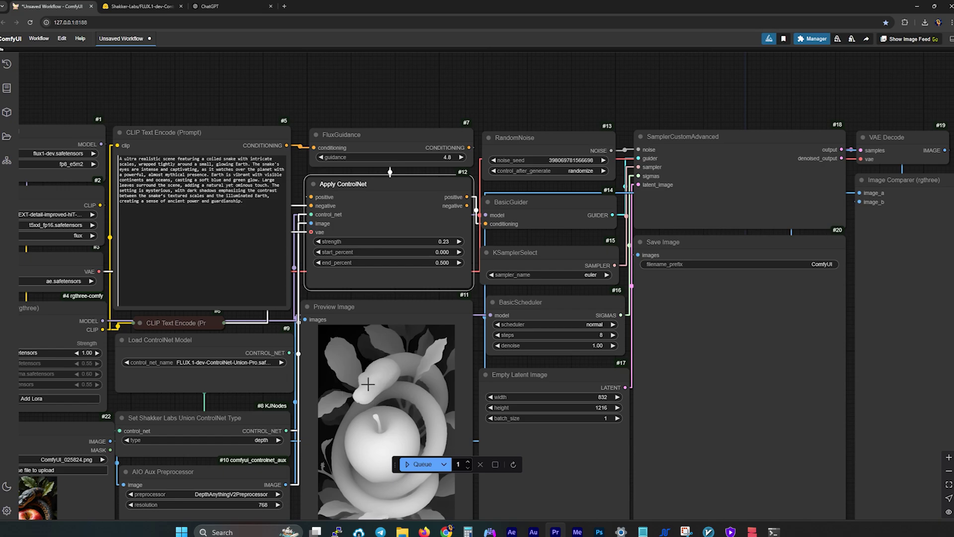
{"action": "left_click_drag", "start_coordinate": [448, 241], "coordinate": [472, 241]}
{"action": "left_click", "coordinate": [439, 242]}
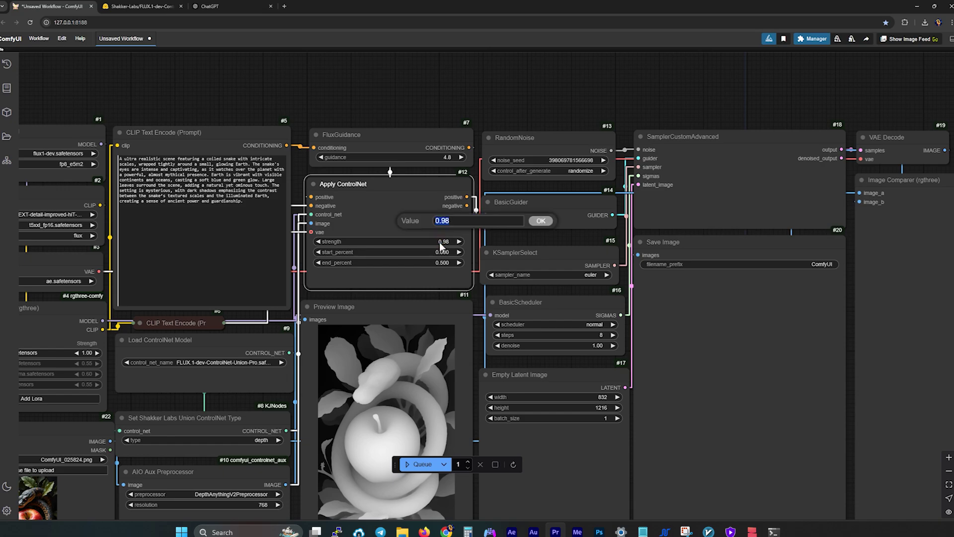
{"action": "left_click", "coordinate": [538, 222]}
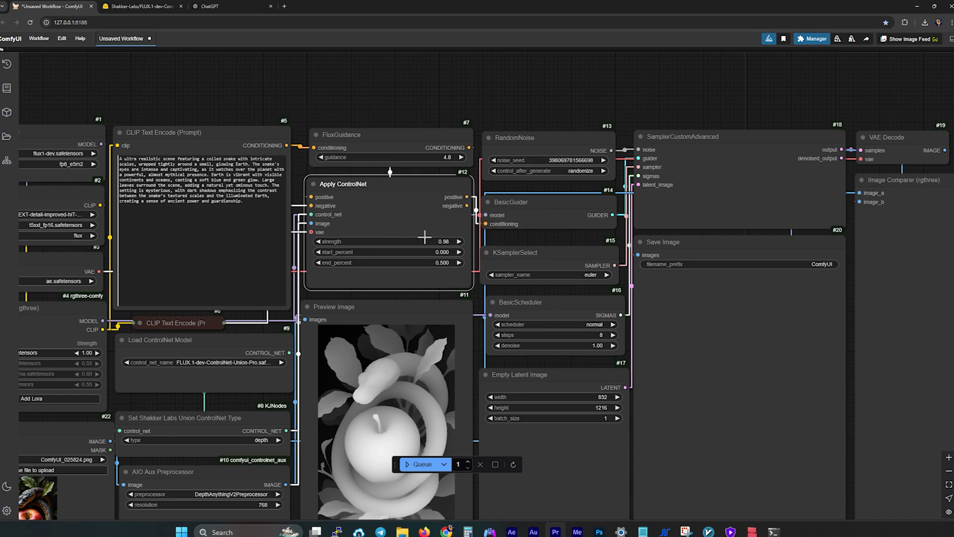
Open the Apply ControlNet start_percent twice, confirming it at 0 each time.
{"action": "left_click", "coordinate": [442, 244]}
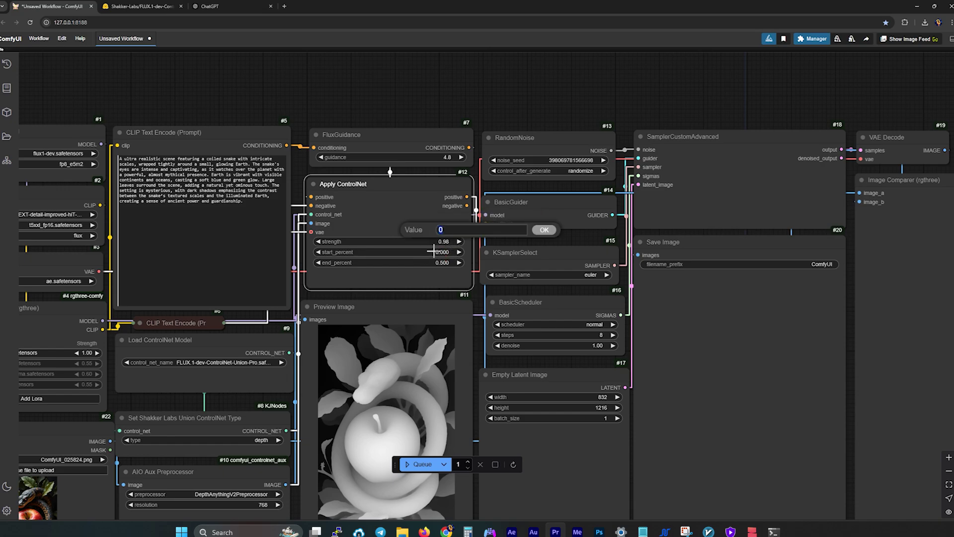
{"action": "left_click", "coordinate": [539, 232]}
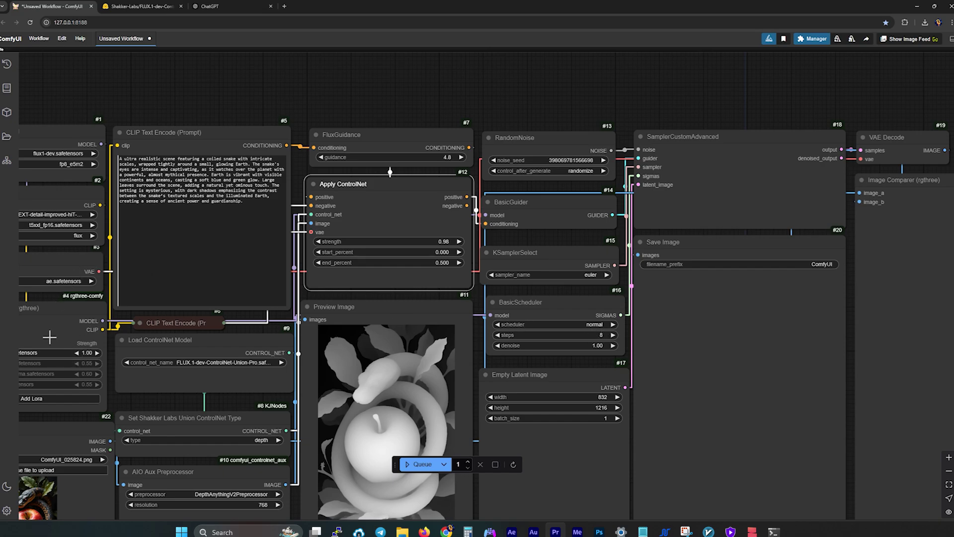
{"action": "left_click", "coordinate": [431, 252]}
{"action": "left_click", "coordinate": [529, 231]}
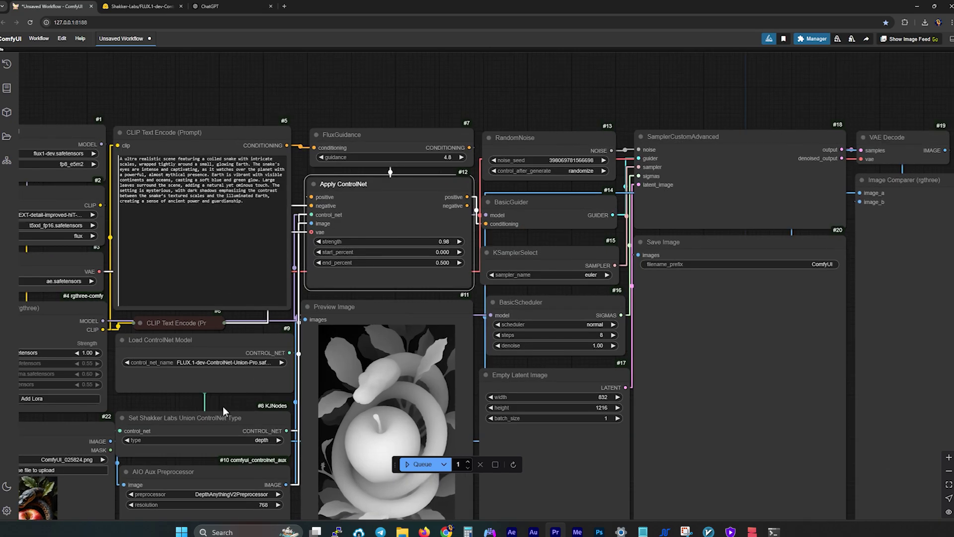
{"action": "left_click_drag", "start_coordinate": [222, 403], "coordinate": [304, 392]}
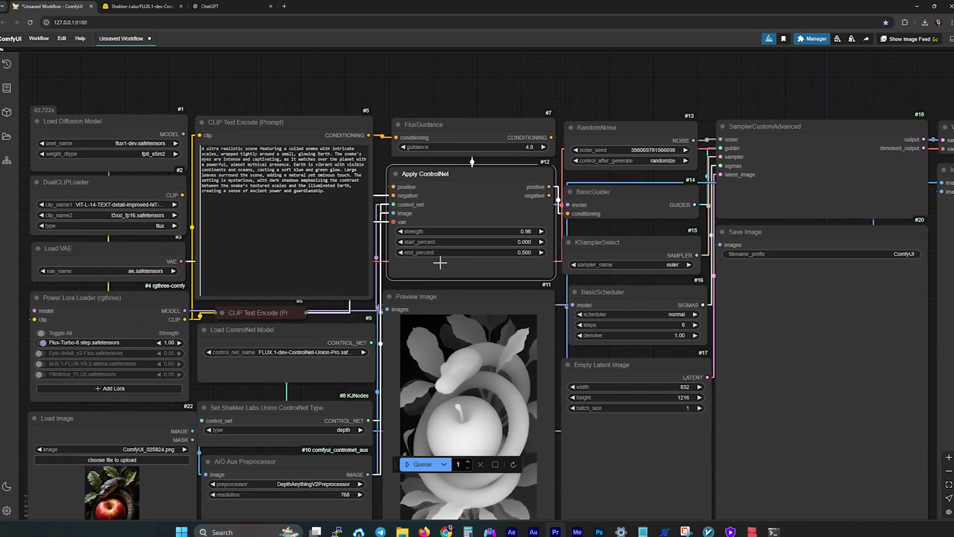
Set start_percent to 0.1, revert it to 0, and keep the sampling steps at 8.
{"action": "left_click", "coordinate": [525, 242]}
{"action": "key", "text": "Return"}
{"action": "left_click", "coordinate": [512, 242]}
{"action": "type", "text": "0"}
{"action": "key", "text": "Return"}
{"action": "left_click", "coordinate": [672, 325]}
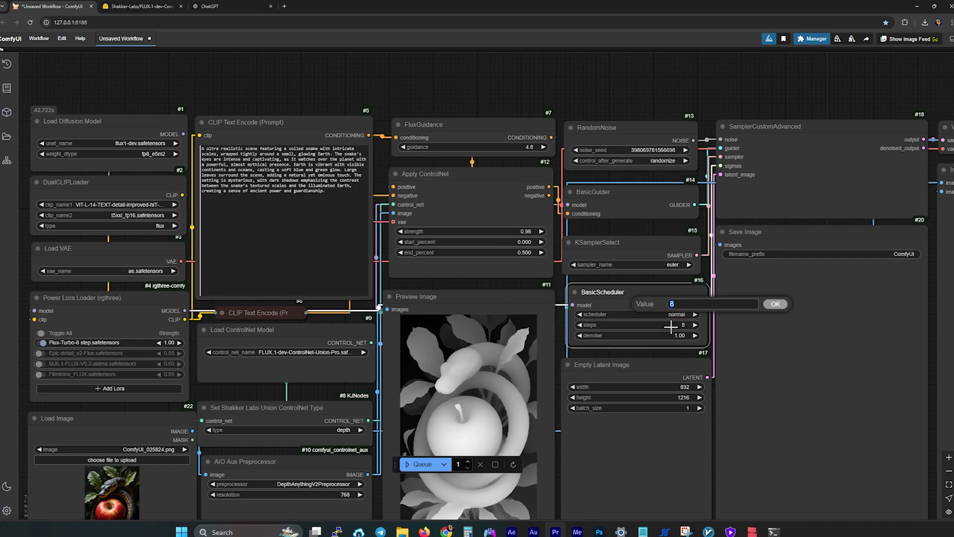
{"action": "left_click", "coordinate": [775, 304]}
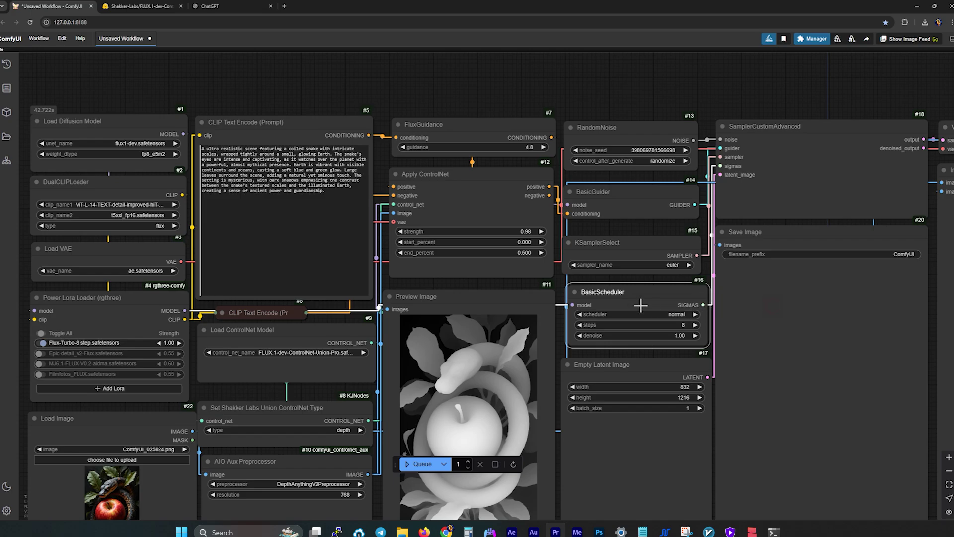
{"action": "left_click", "coordinate": [508, 253]}
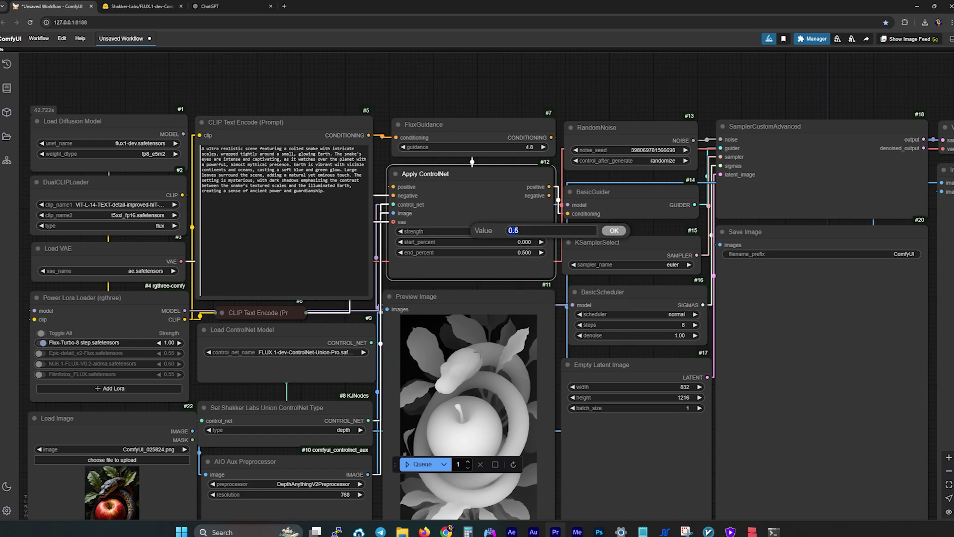
{"action": "left_click", "coordinate": [614, 231]}
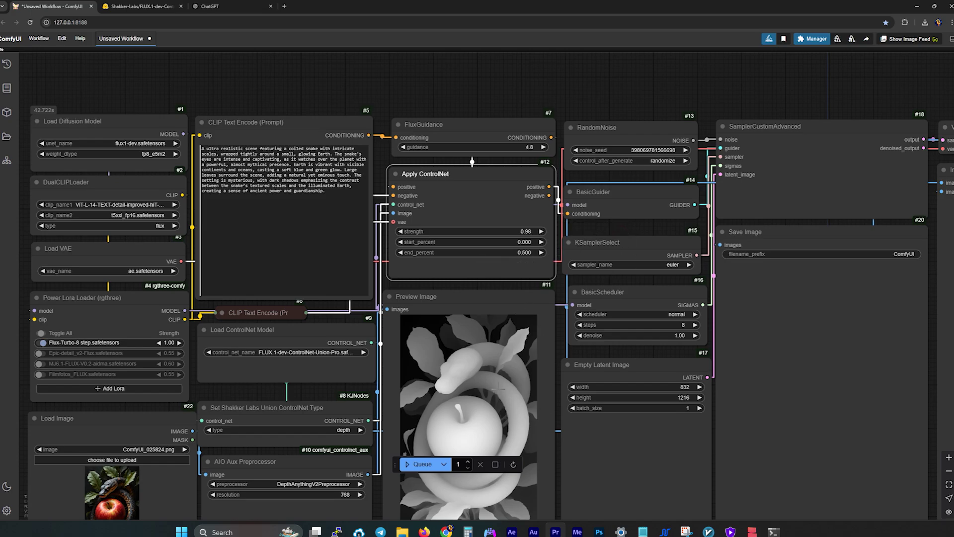
{"action": "left_click", "coordinate": [528, 253]}
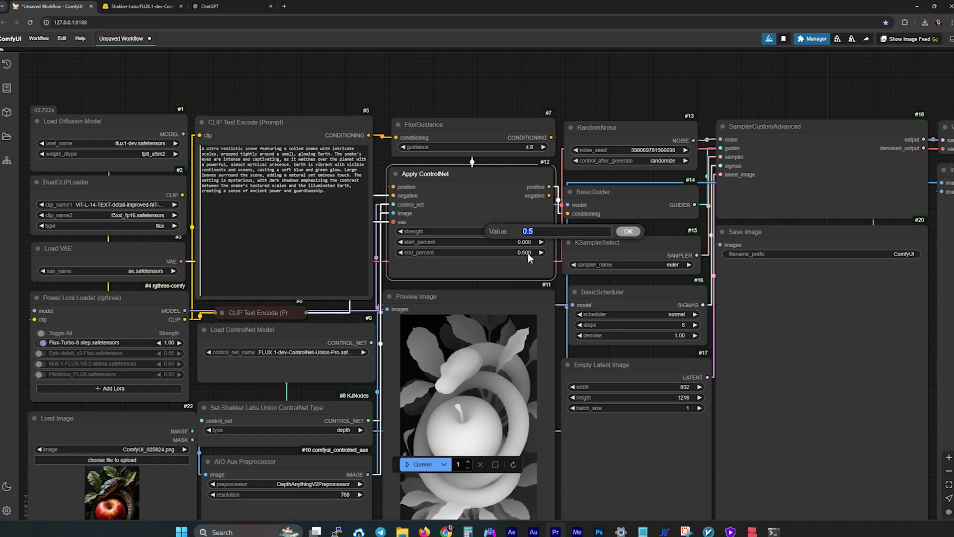
{"action": "key", "text": "Escape"}
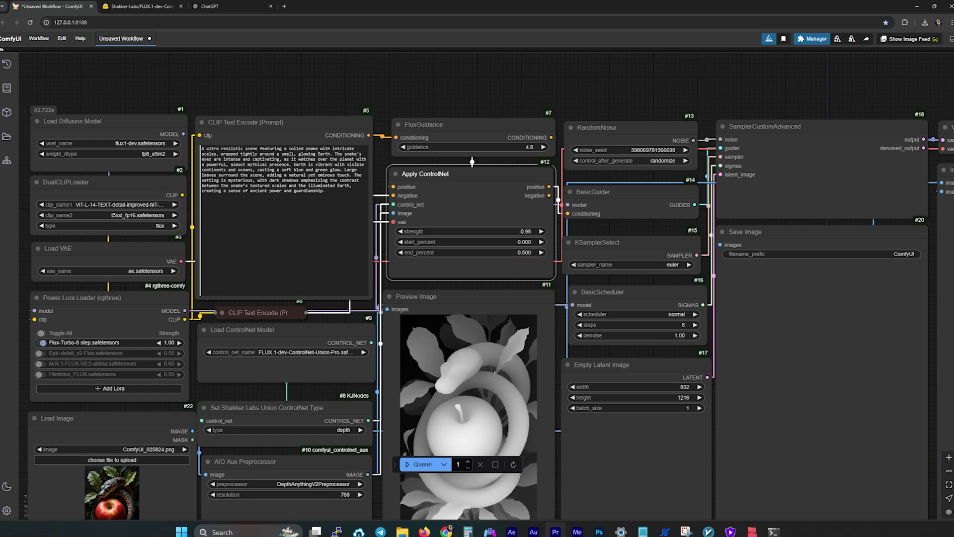
{"action": "left_click", "coordinate": [686, 327]}
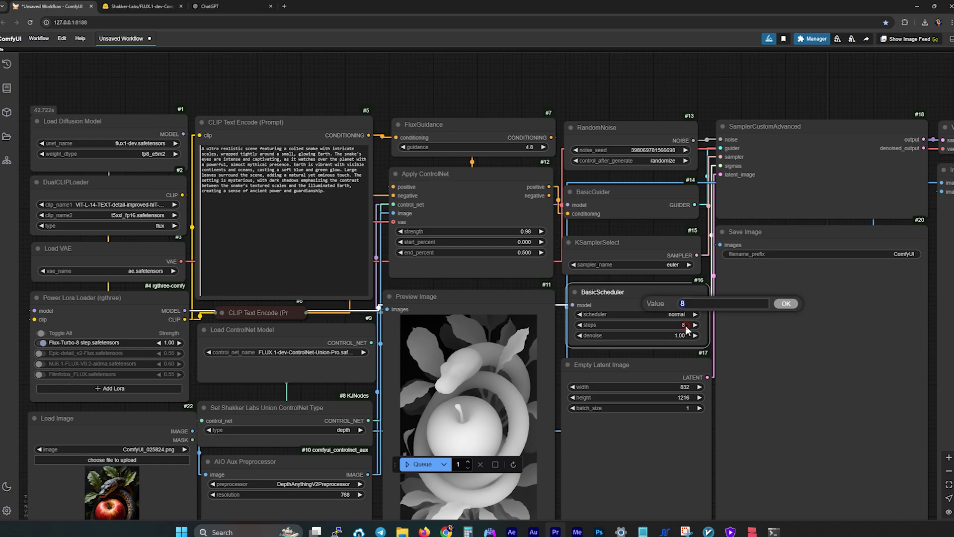
{"action": "left_click", "coordinate": [786, 305]}
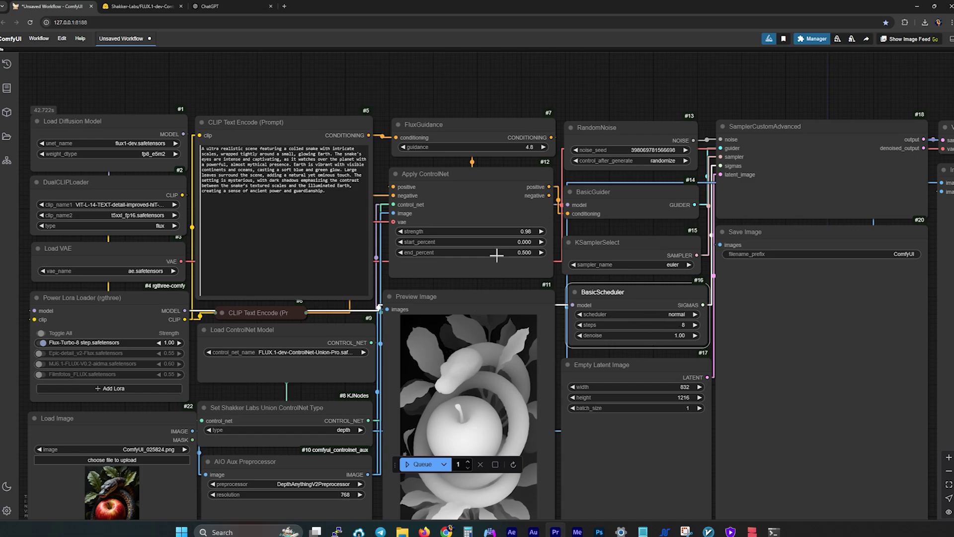
Try Apply ControlNet strengths of 0.35 and 0.75, then enter 0.5.
{"action": "left_click", "coordinate": [502, 232]}
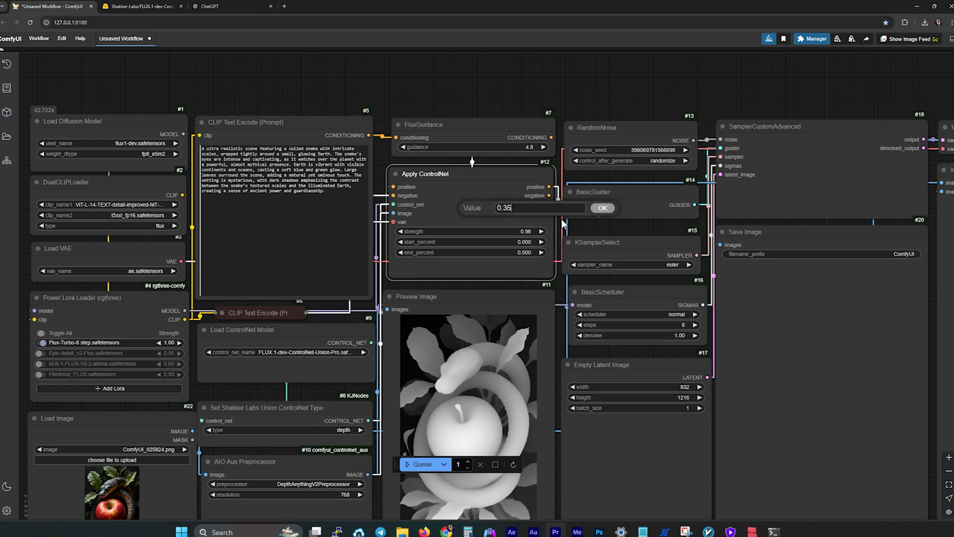
{"action": "key", "text": "Escape"}
{"action": "left_click", "coordinate": [524, 234]}
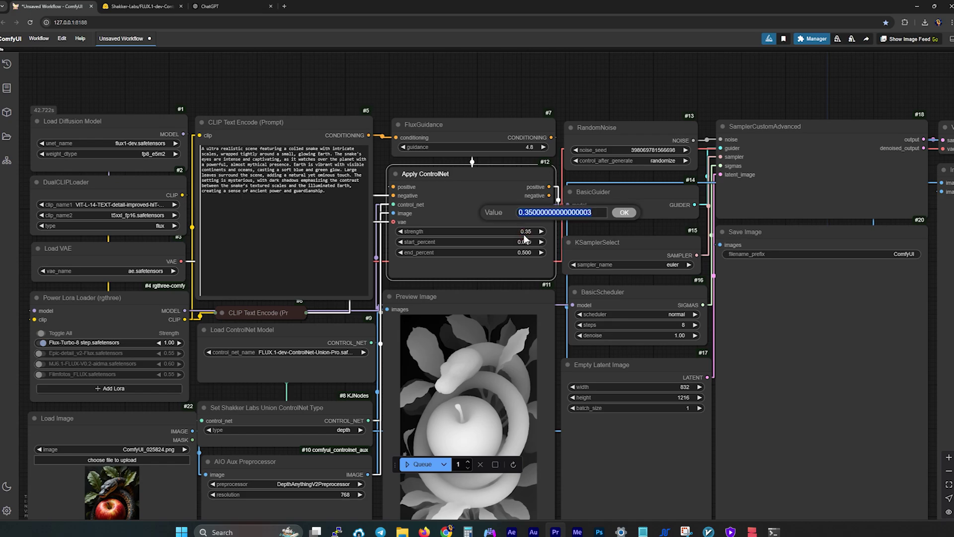
{"action": "type", "text": "0.75"}
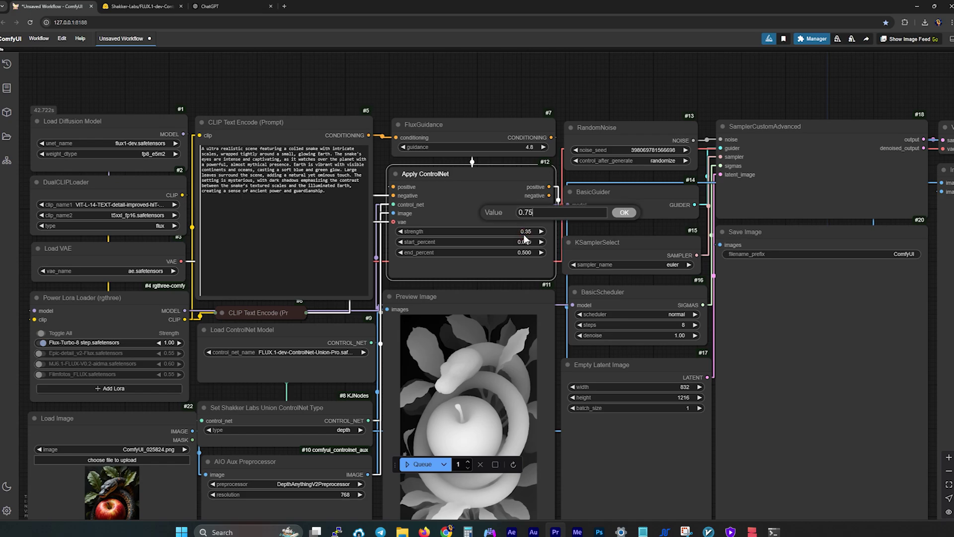
{"action": "key", "text": "Return"}
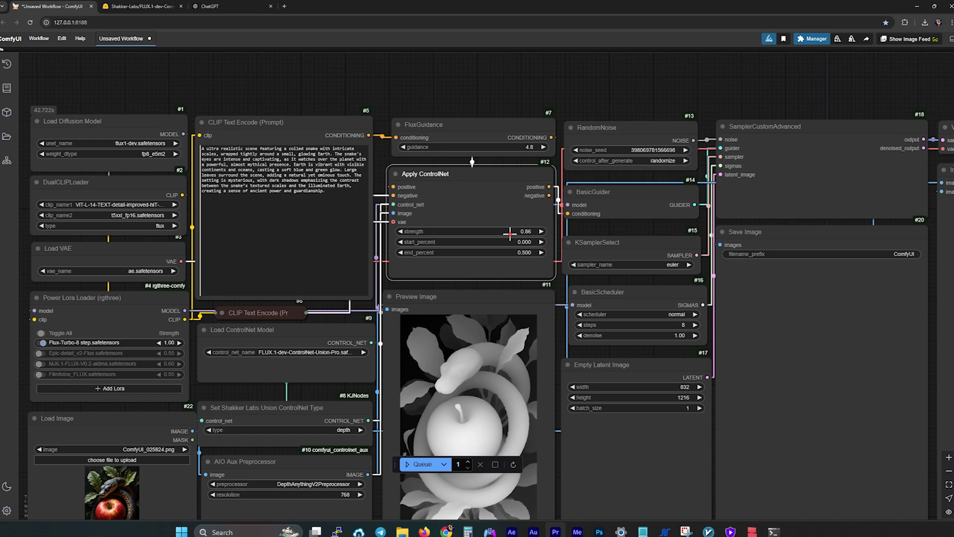
{"action": "left_click", "coordinate": [510, 232]}
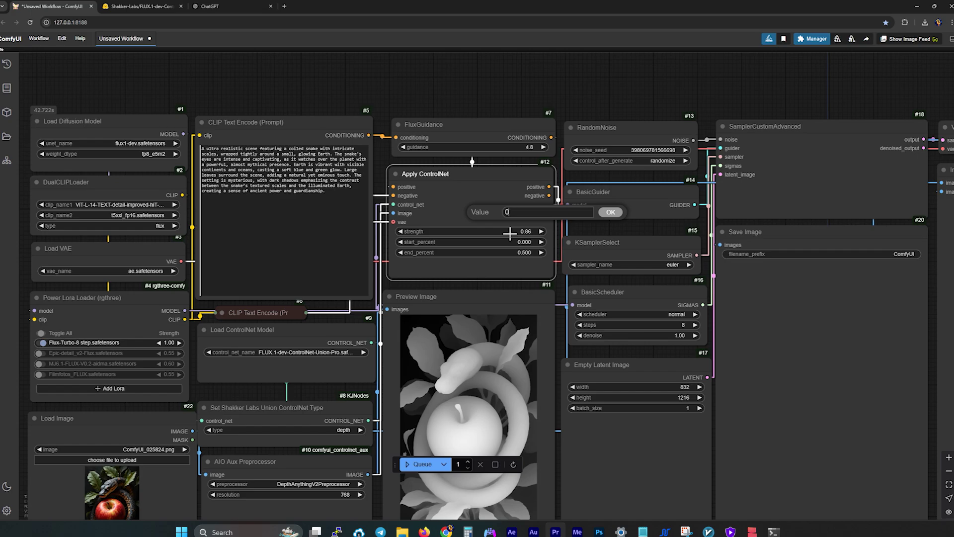
{"action": "type", "text": "0.5"}
{"action": "key", "text": "Return"}
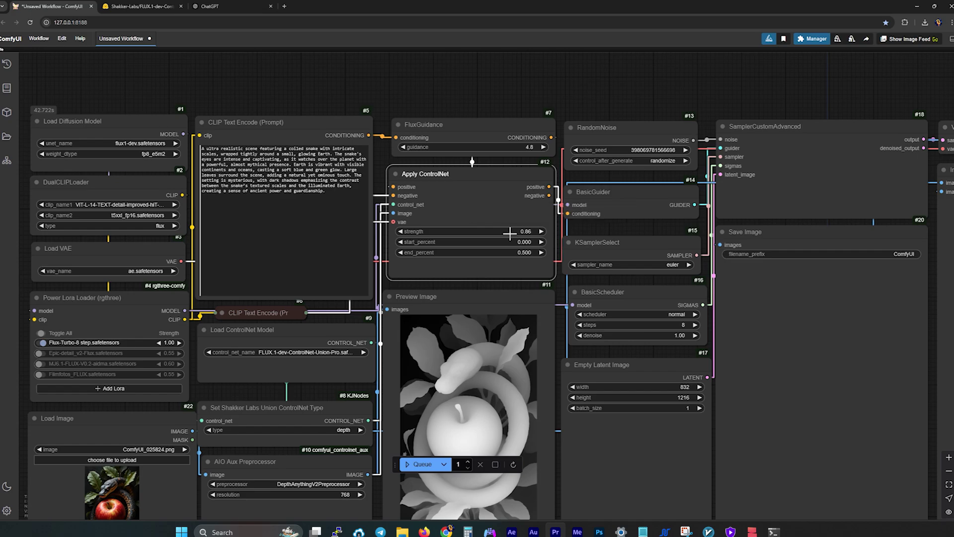
Keep end_percent at 0.5 and nudge the KSamplerSelect node slightly.
{"action": "left_click", "coordinate": [505, 251]}
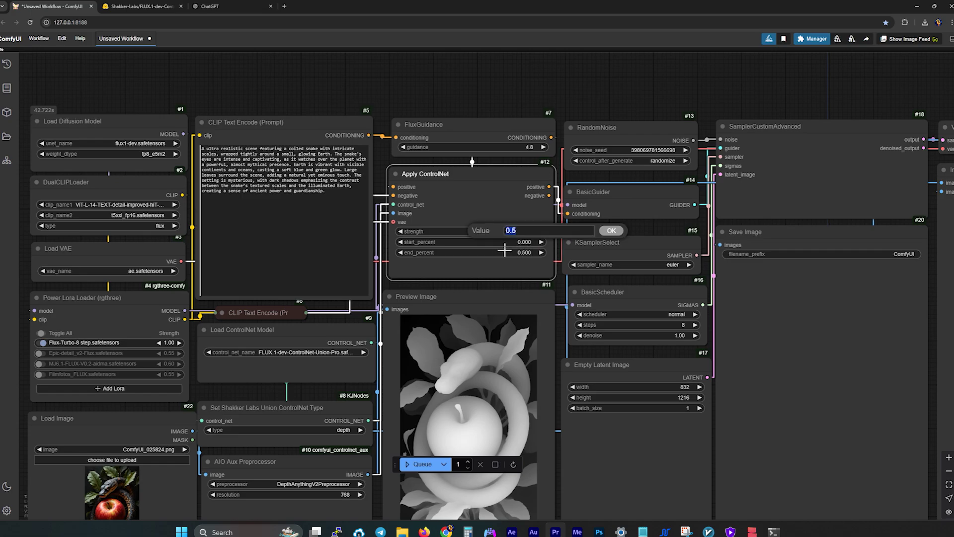
{"action": "left_click", "coordinate": [612, 231]}
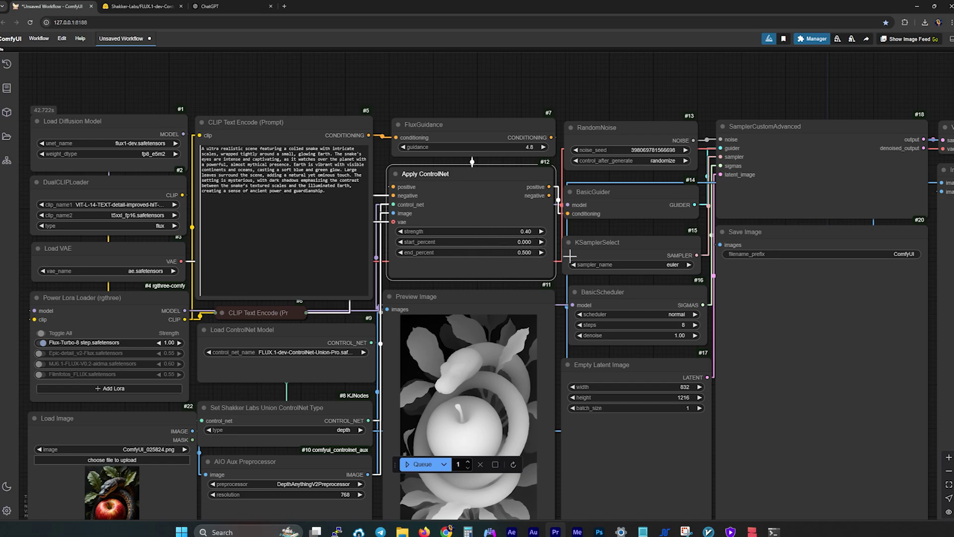
{"action": "left_click_drag", "start_coordinate": [602, 243], "coordinate": [591, 245]}
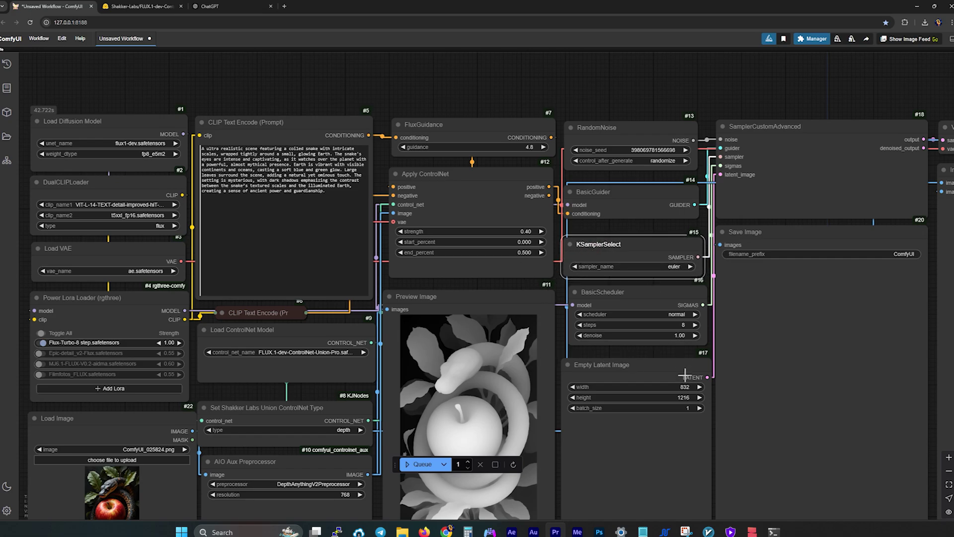
Set the latent image height to 1208.
{"action": "left_click", "coordinate": [684, 397]}
{"action": "left_click", "coordinate": [777, 377]}
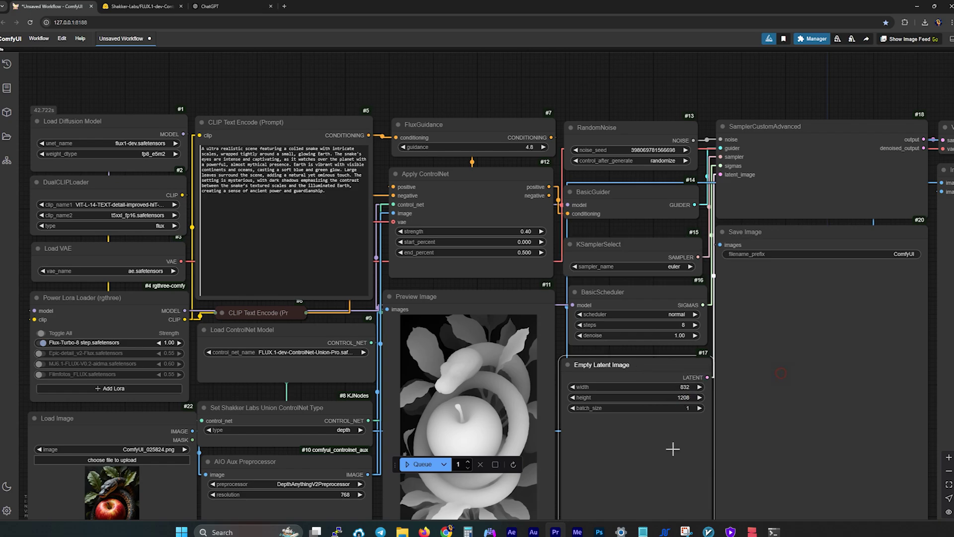
{"action": "scroll", "coordinate": [668, 452], "scroll_direction": "up", "scroll_amount": 2}
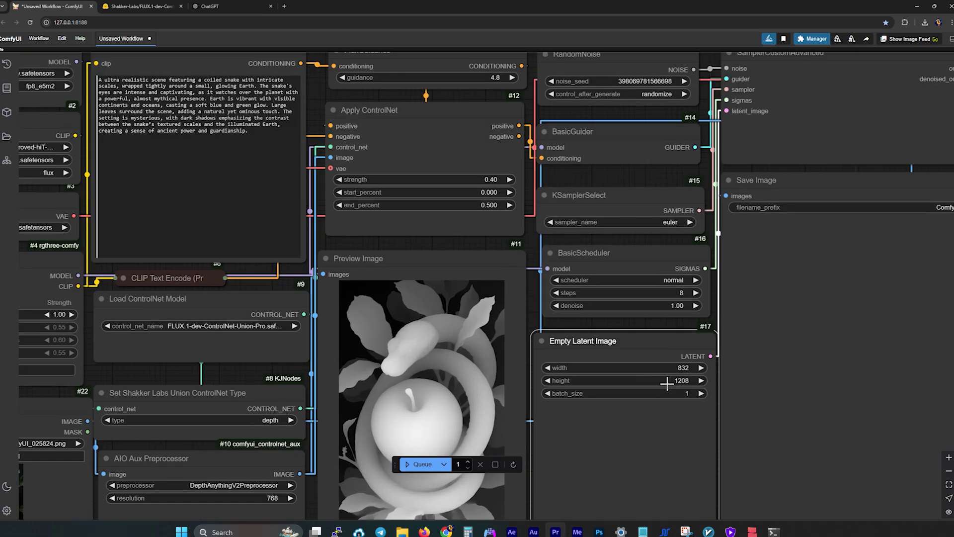
{"action": "scroll", "coordinate": [671, 399], "scroll_direction": "down", "scroll_amount": 3}
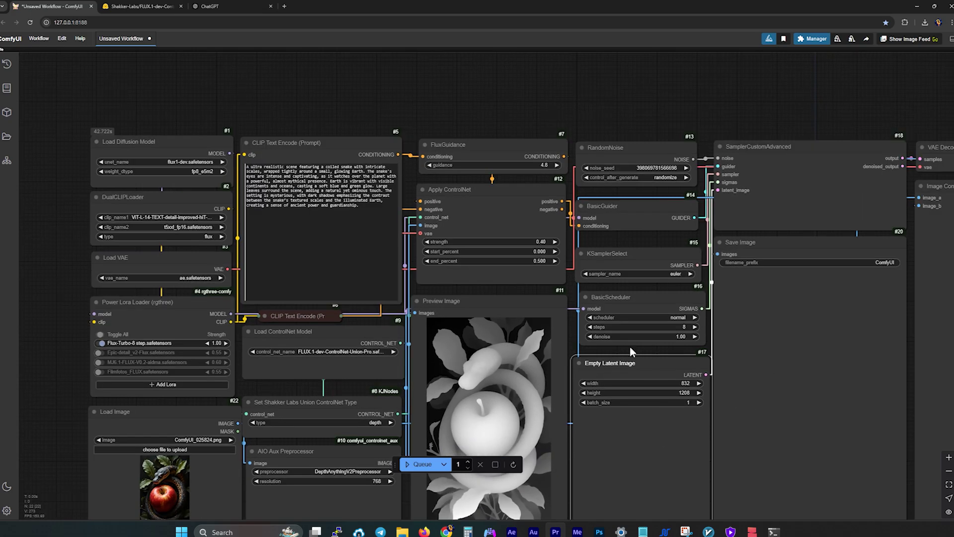
Keep euler as the sampler in the workflow.
{"action": "left_click_drag", "start_coordinate": [633, 354], "coordinate": [619, 268]}
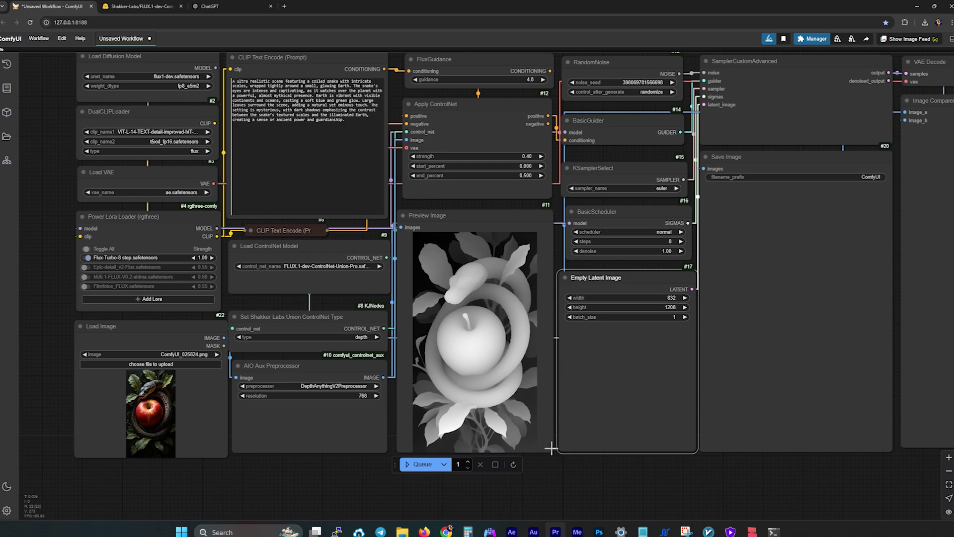
{"action": "scroll", "coordinate": [554, 481], "scroll_direction": "down", "scroll_amount": 2}
{"action": "left_click", "coordinate": [641, 242]}
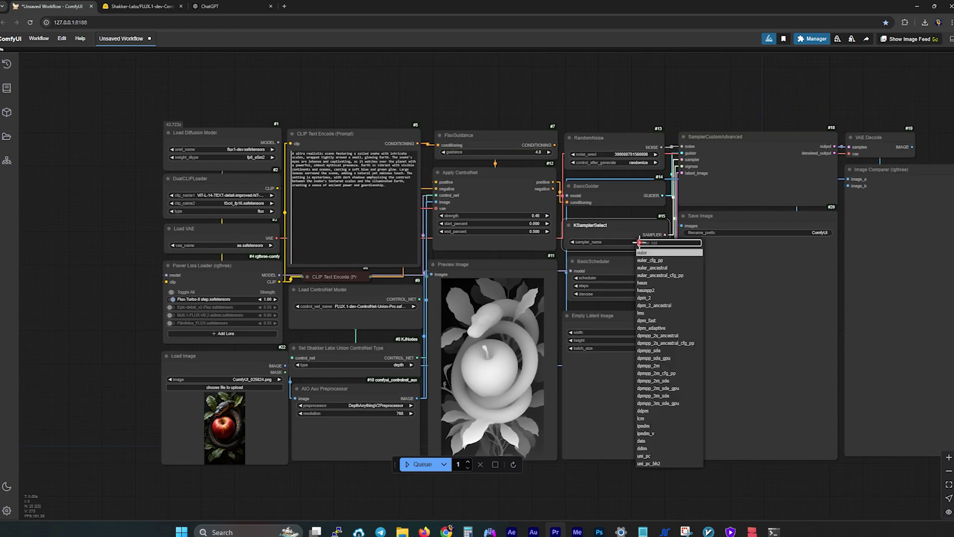
{"action": "left_click", "coordinate": [662, 253]}
{"action": "left_click", "coordinate": [647, 242]}
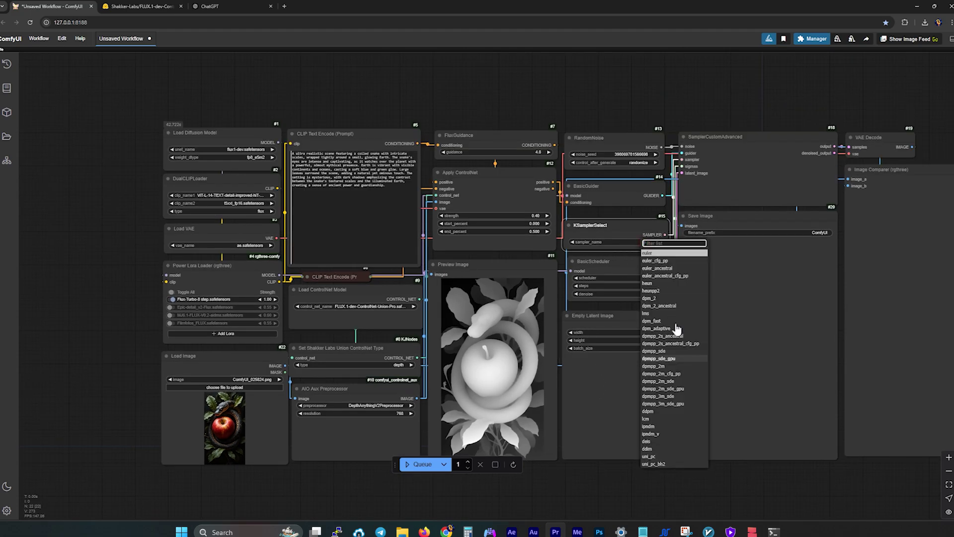
{"action": "left_click", "coordinate": [650, 254]}
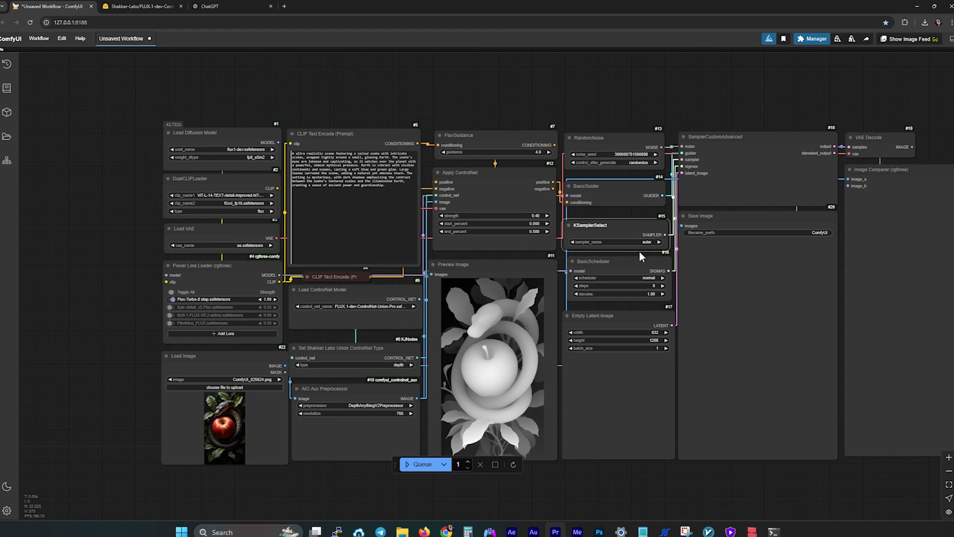
Check the RandomNoise node and select the prompt text in CLIP Text Encode.
{"action": "left_click", "coordinate": [639, 167]}
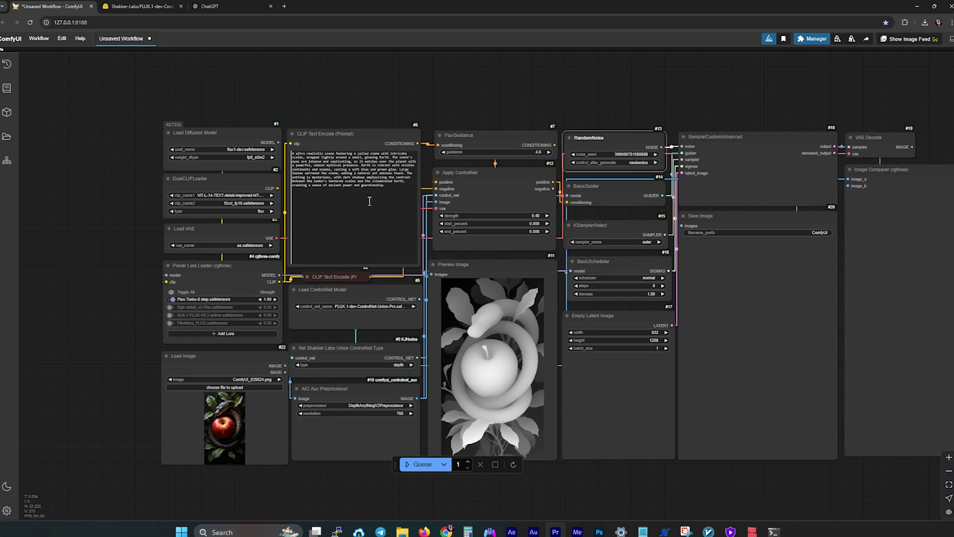
{"action": "left_click_drag", "start_coordinate": [393, 190], "coordinate": [298, 149]}
{"action": "scroll", "coordinate": [318, 116], "scroll_direction": "up", "scroll_amount": 2}
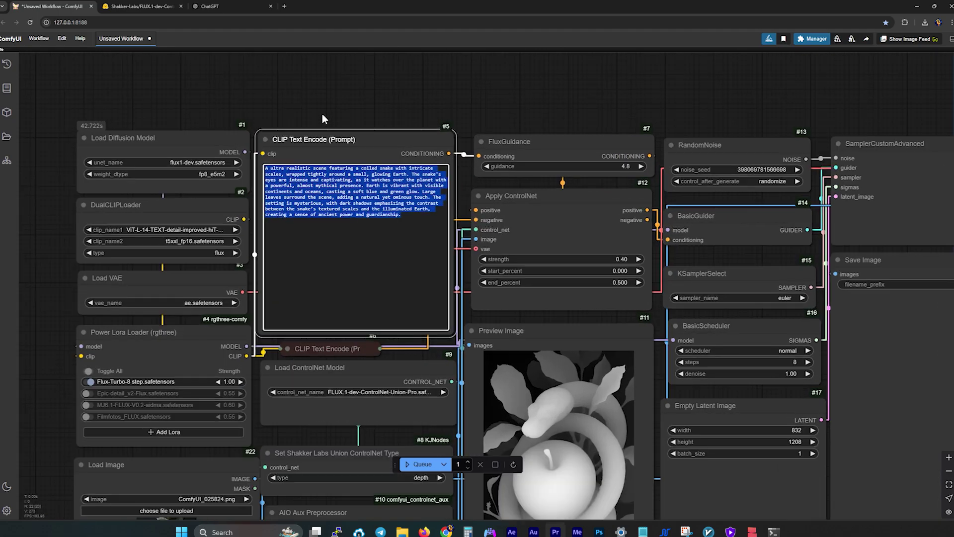
{"action": "scroll", "coordinate": [320, 114], "scroll_direction": "up", "scroll_amount": 2}
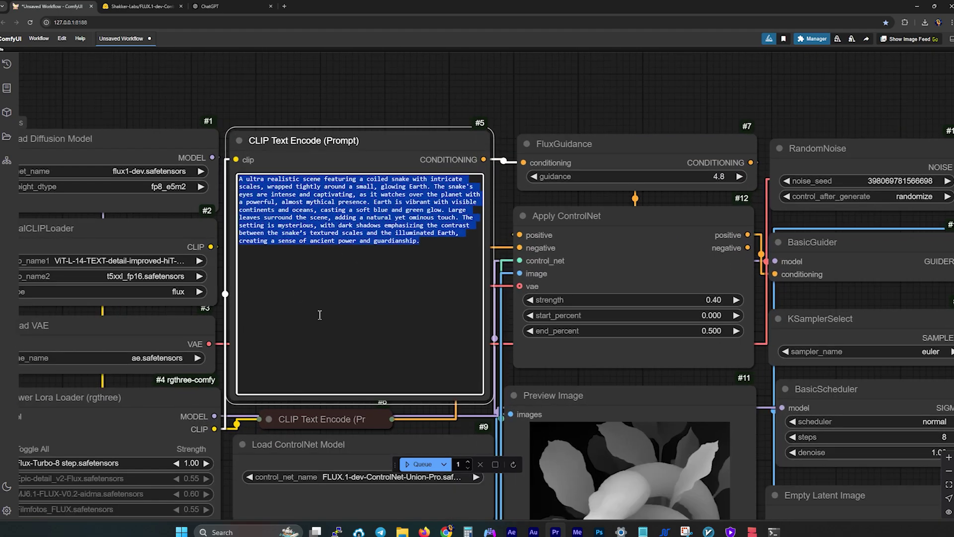
{"action": "scroll", "coordinate": [327, 112], "scroll_direction": "down", "scroll_amount": 3}
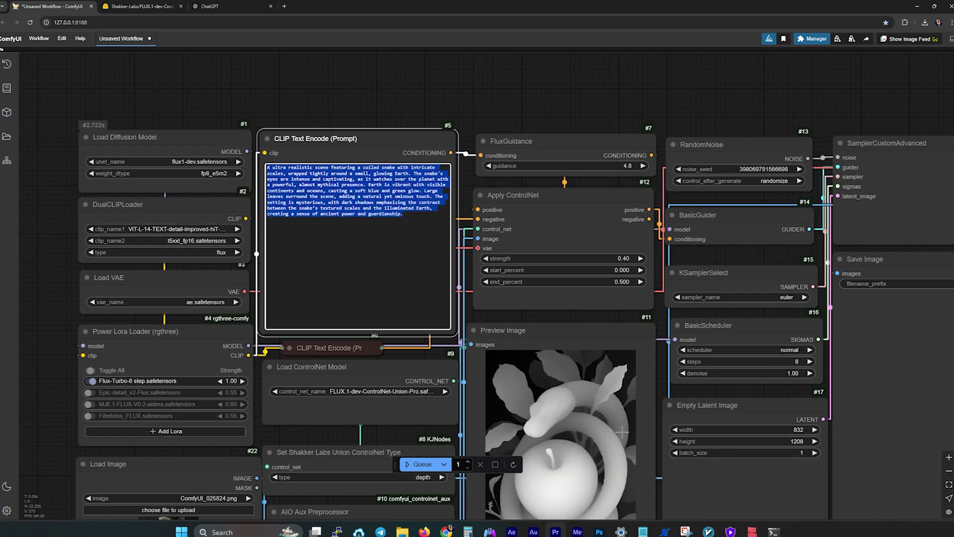
Select all of the snake-and-red-apple prompt in Notepad, then go to the ChatGPT tab.
{"action": "left_click", "coordinate": [642, 532]}
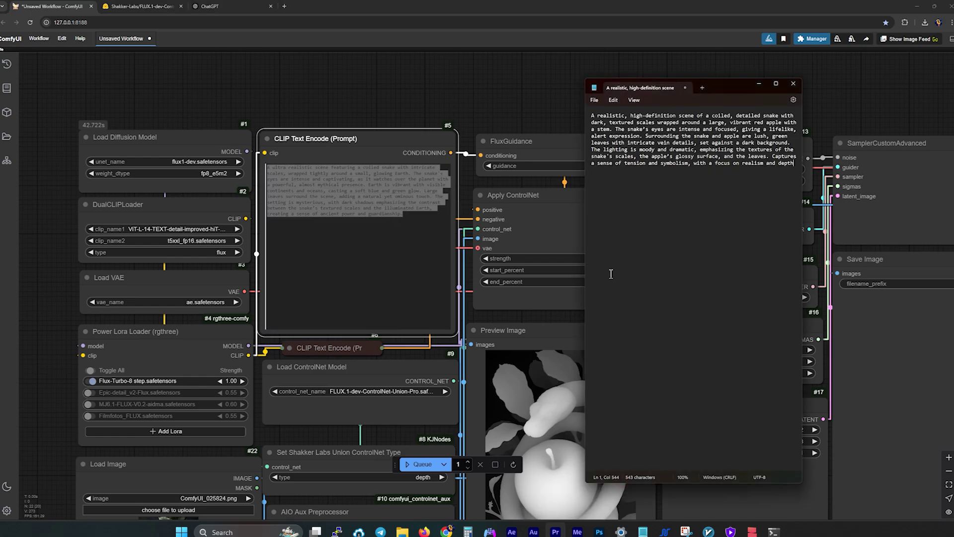
{"action": "key", "text": "ctrl+a"}
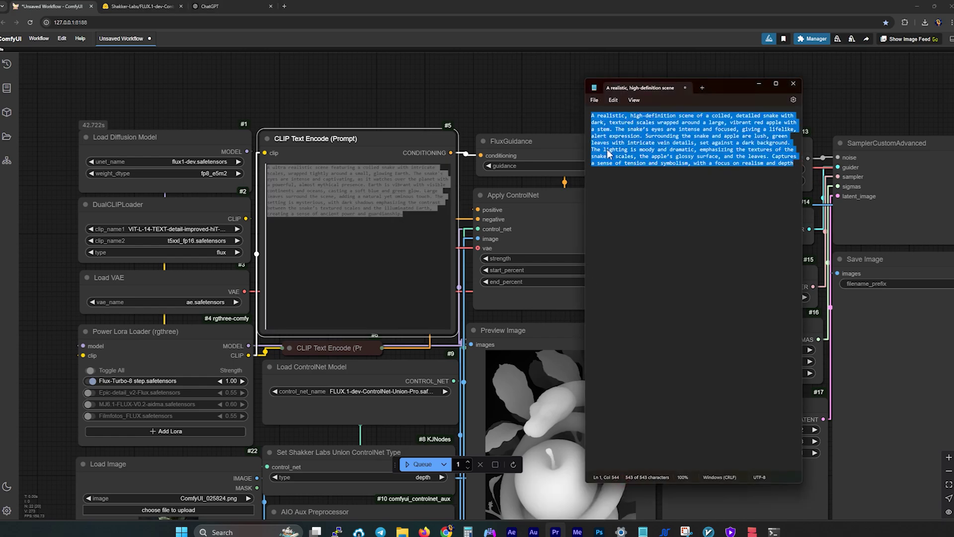
{"action": "left_click", "coordinate": [706, 141]}
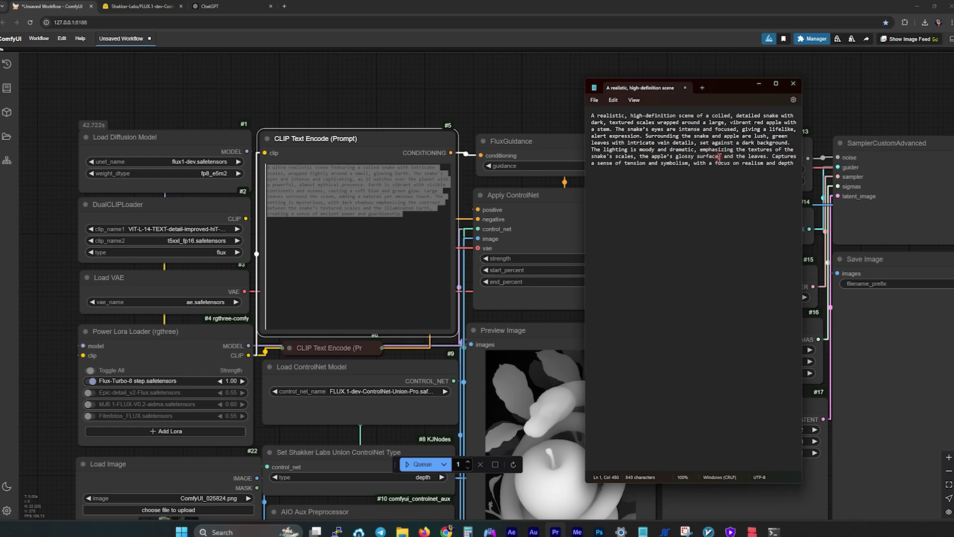
{"action": "key", "text": "ctrl+a"}
{"action": "left_click", "coordinate": [709, 134]}
{"action": "key", "text": "ctrl+a"}
{"action": "key", "text": "ctrl+c"}
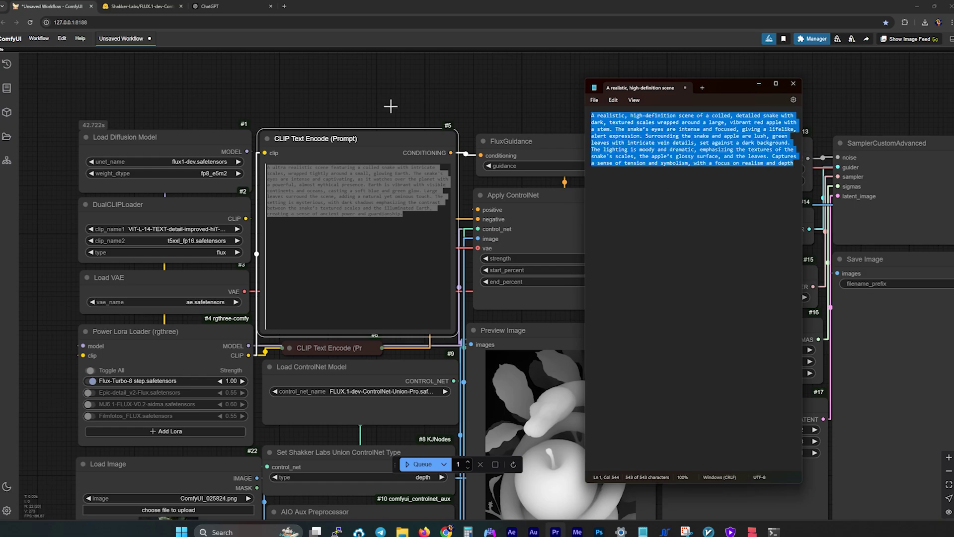
{"action": "left_click", "coordinate": [231, 5]}
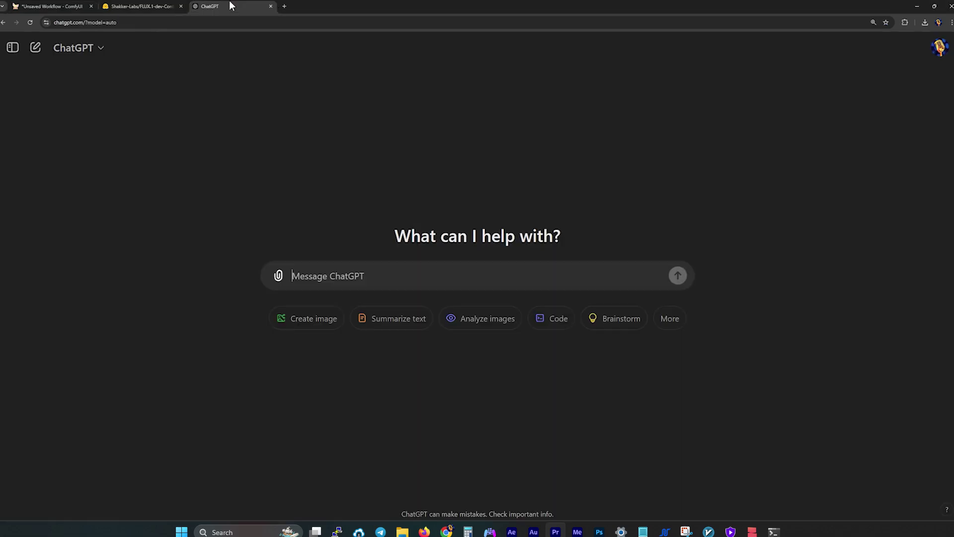
Attach the image ComfyUI_025824.png to the ChatGPT message.
{"action": "left_click", "coordinate": [278, 276]}
{"action": "left_click", "coordinate": [350, 341]}
{"action": "double_click", "coordinate": [308, 174]}
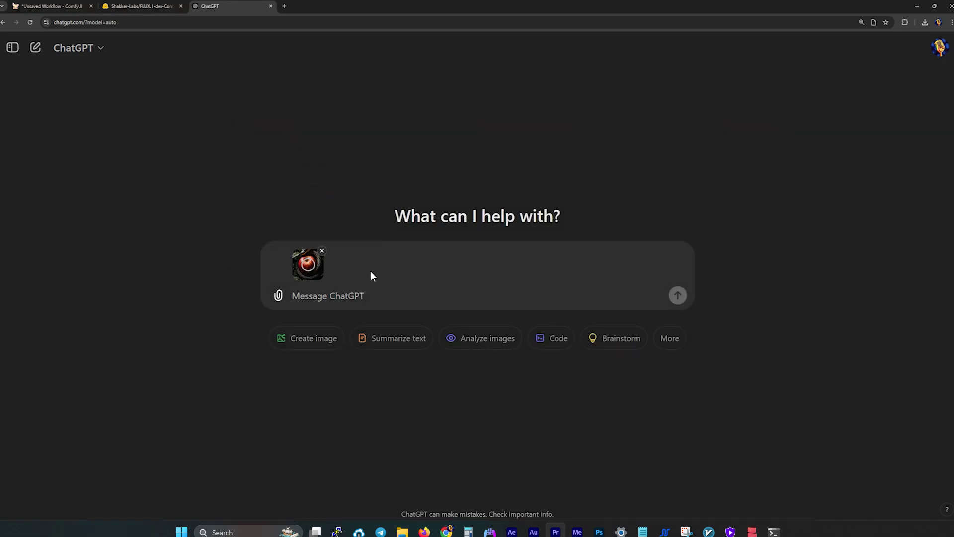
Send 'edit this prompt and replace apple to planet earth:' with the apple prompt pasted in.
{"action": "type", "text": "edit this promp"}
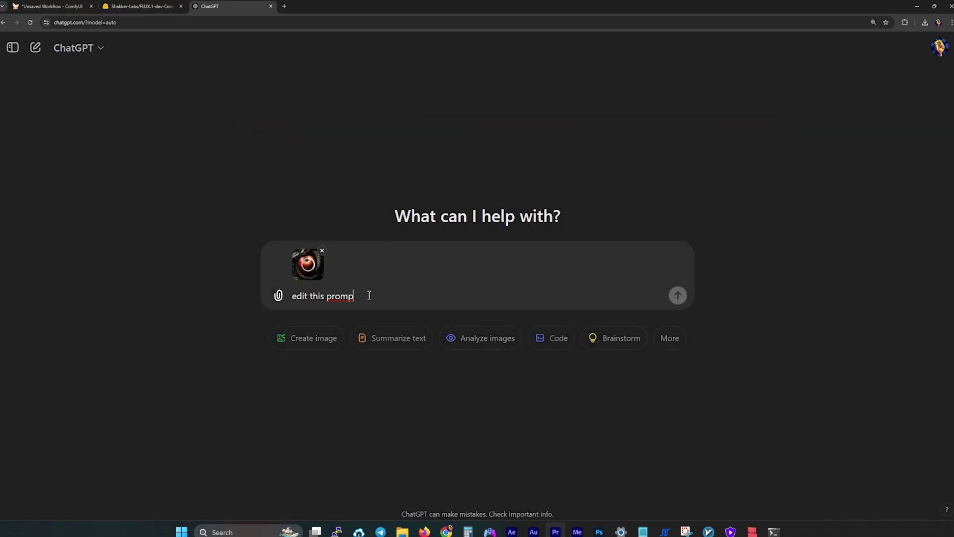
{"action": "type", "text": "t and replace apple to planet ear"}
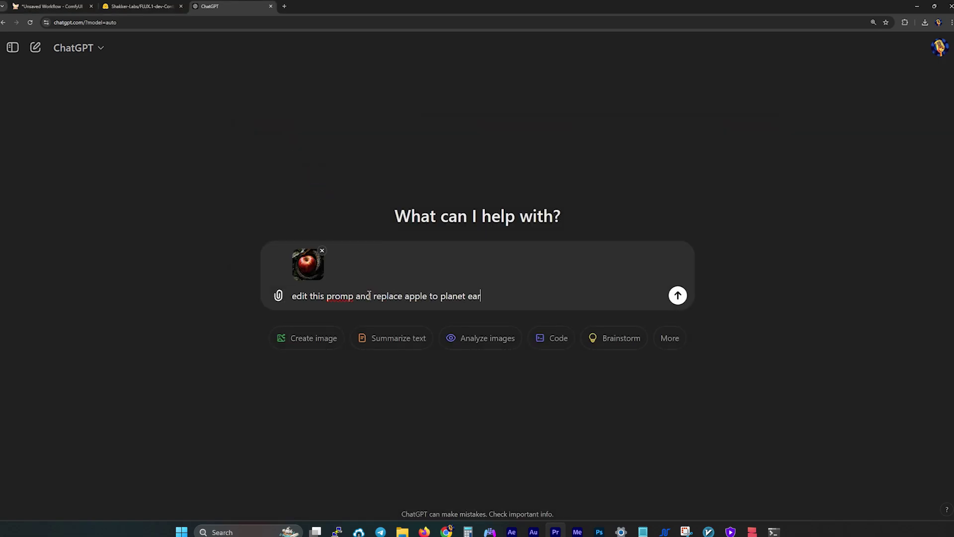
{"action": "type", "text": "th"}
{"action": "left_click", "coordinate": [353, 296]}
{"action": "type", "text": "th"}
{"action": "key", "text": "End"}
{"action": "type", "text": ":"}
{"action": "key", "text": "ctrl+v"}
{"action": "key", "text": "Return"}
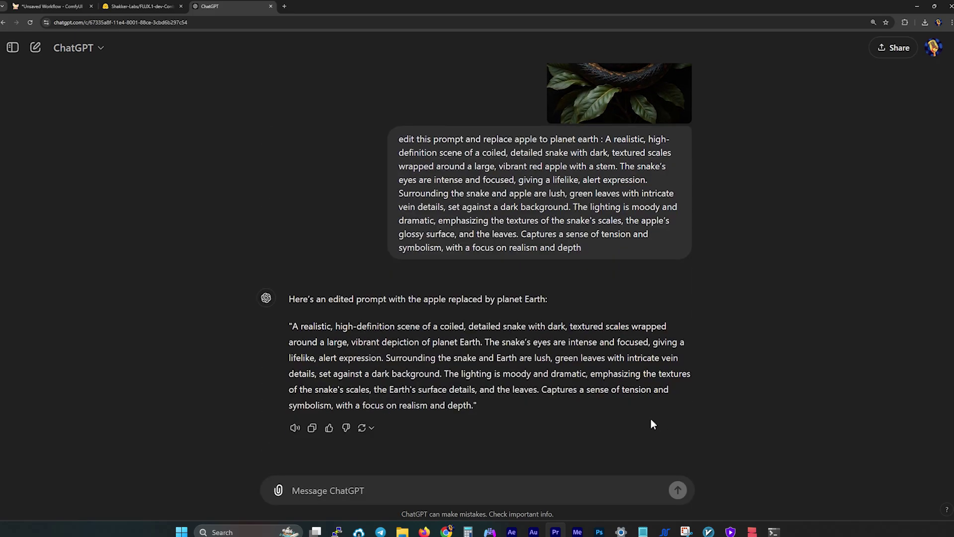
Select the whole rewritten snake-around-Earth prompt in ChatGPT's reply.
{"action": "left_click_drag", "start_coordinate": [293, 325], "coordinate": [510, 373]}
{"action": "left_click", "coordinate": [511, 360]}
{"action": "double_click", "coordinate": [511, 359]}
{"action": "left_click_drag", "start_coordinate": [485, 410], "coordinate": [314, 331]}
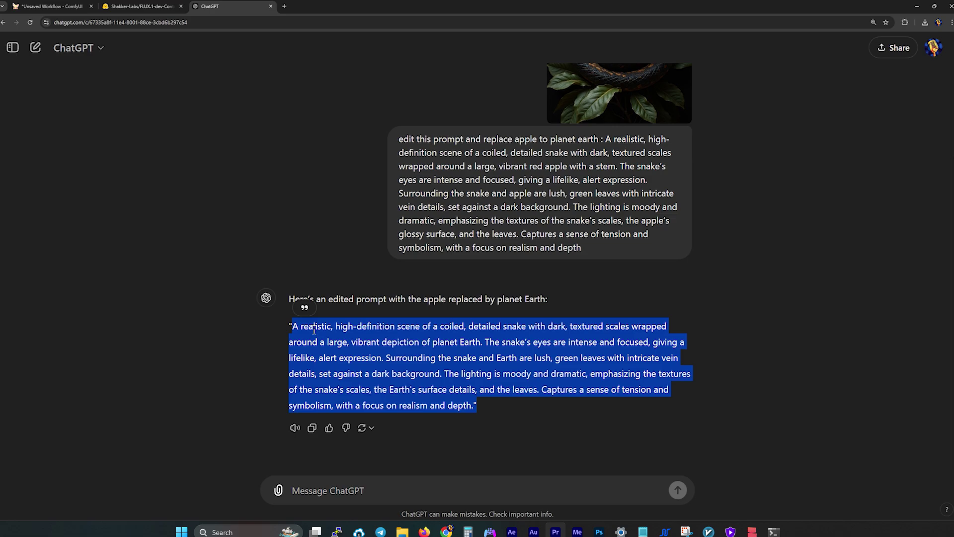
Copy ChatGPT's Earth prompt into the CLIP Text Encode node and queue the workflow.
{"action": "right_click", "coordinate": [379, 344]}
{"action": "left_click", "coordinate": [395, 354]}
{"action": "key", "text": "ctrl+1"}
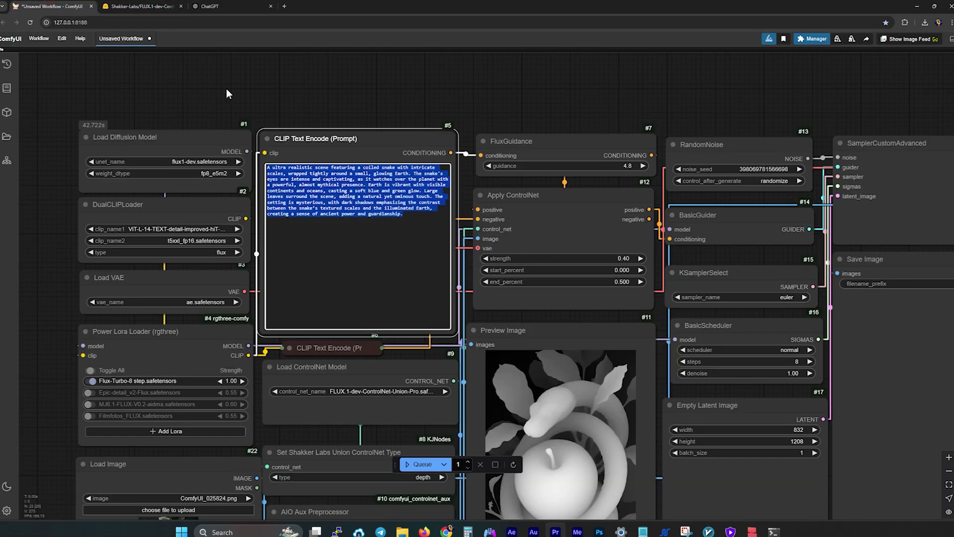
{"action": "key", "text": "ctrl+v"}
{"action": "key", "text": "ctrl+a"}
{"action": "right_click", "coordinate": [307, 188]}
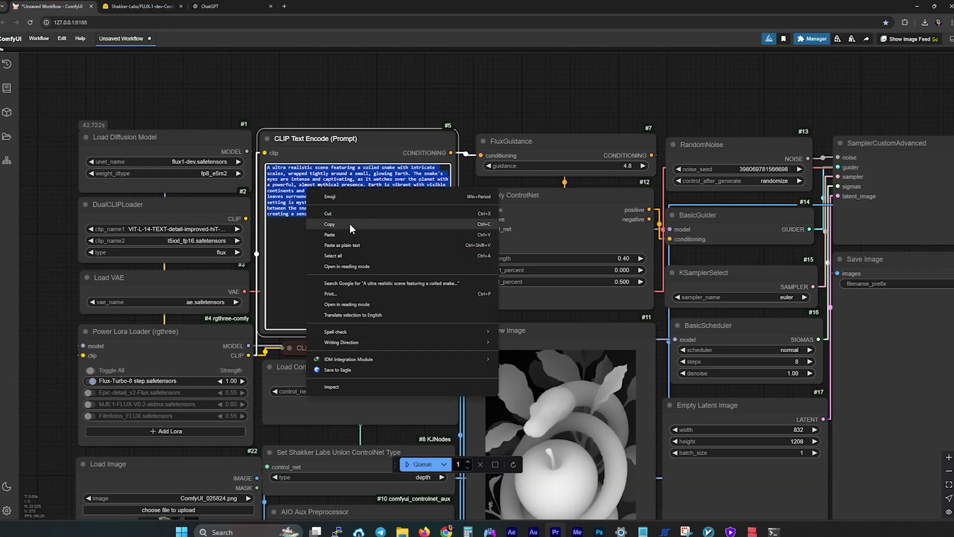
{"action": "left_click", "coordinate": [288, 240]}
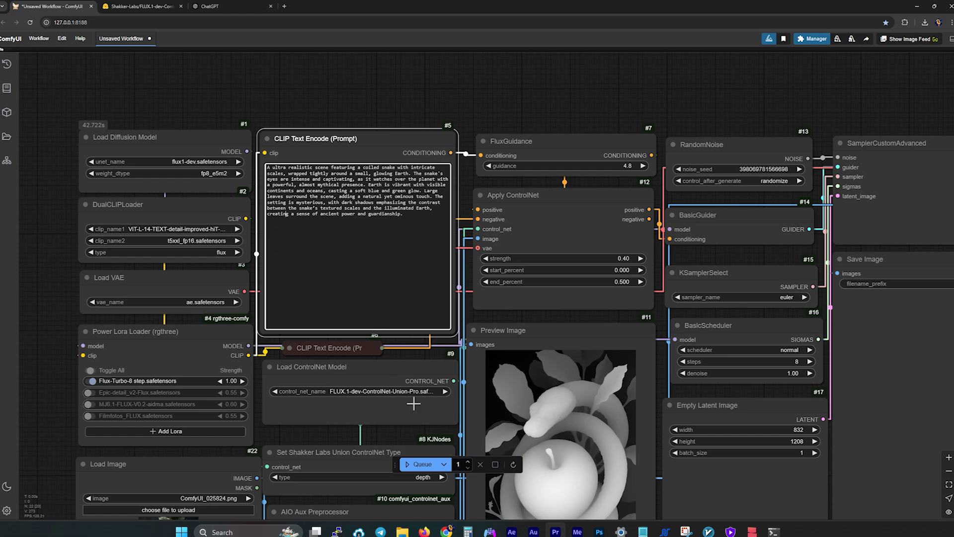
{"action": "left_click", "coordinate": [420, 463]}
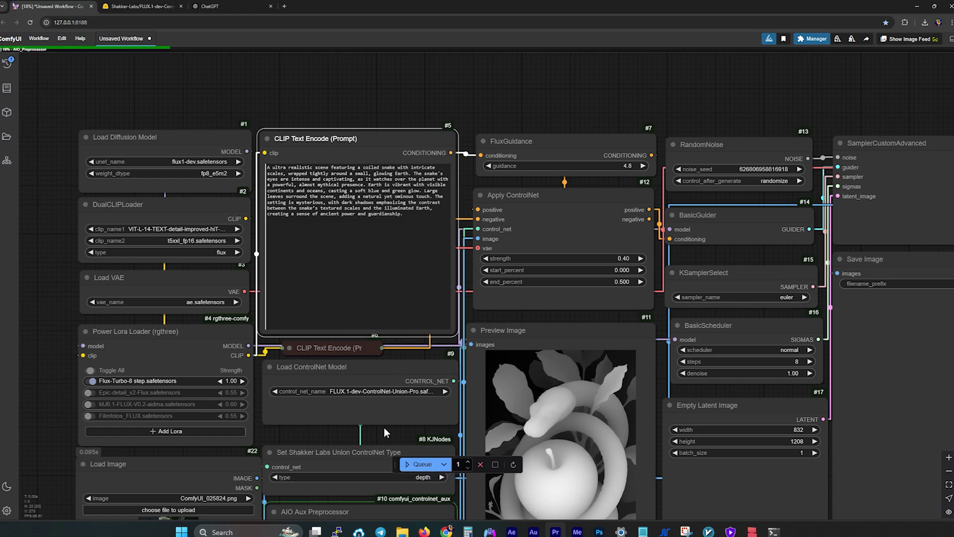
{"action": "scroll", "coordinate": [107, 350], "scroll_direction": "down", "scroll_amount": 3}
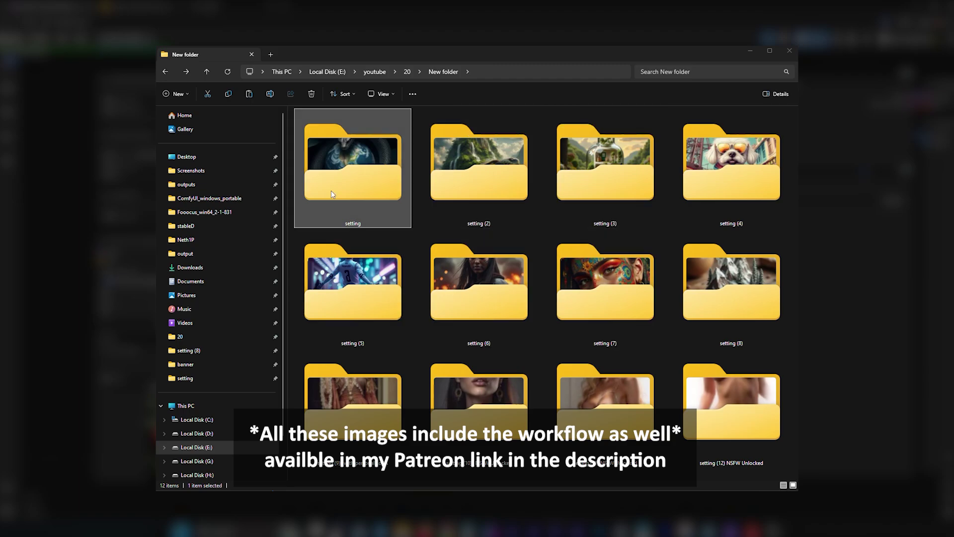
{"action": "double_click", "coordinate": [321, 158]}
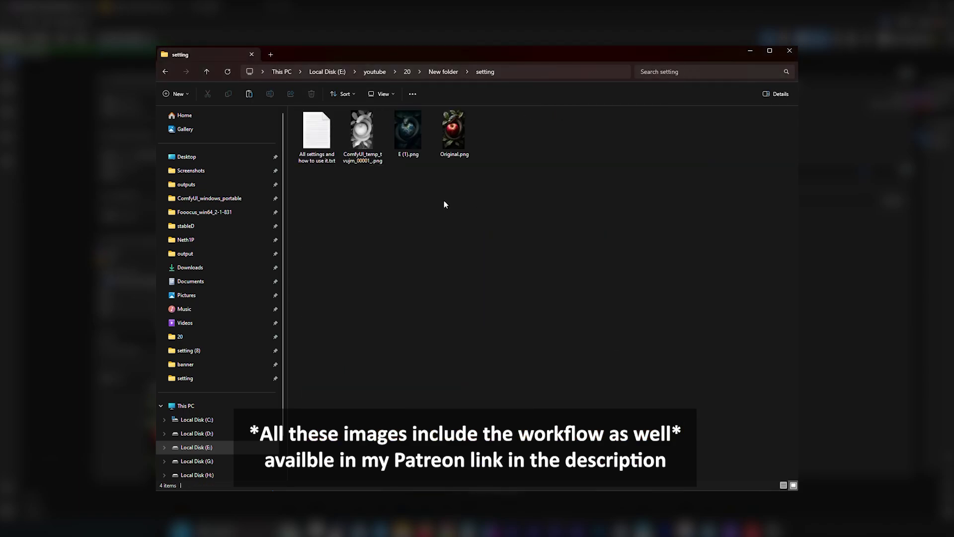
{"action": "key", "text": "alt+Left"}
{"action": "double_click", "coordinate": [486, 189]}
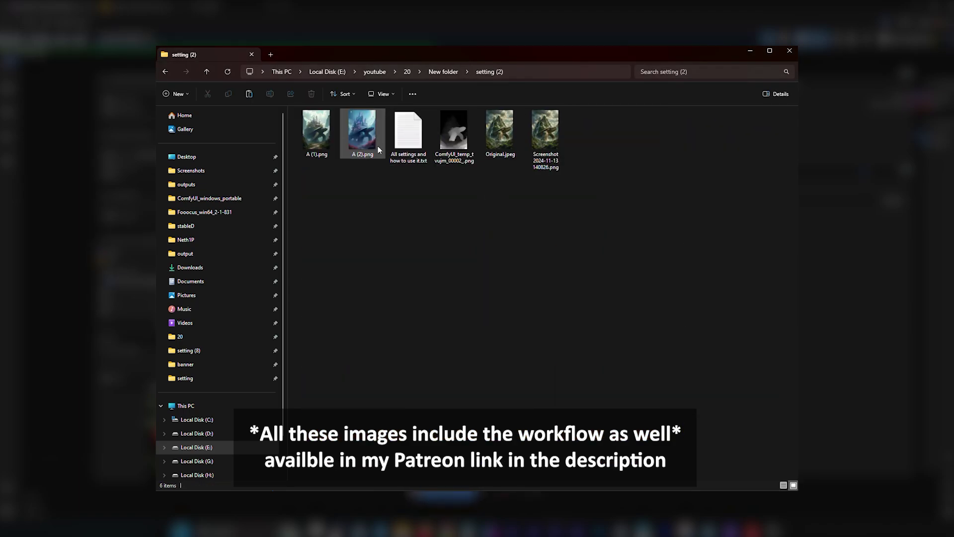
{"action": "key", "text": "alt+Left"}
{"action": "key", "text": "Right"}
{"action": "key", "text": "Return"}
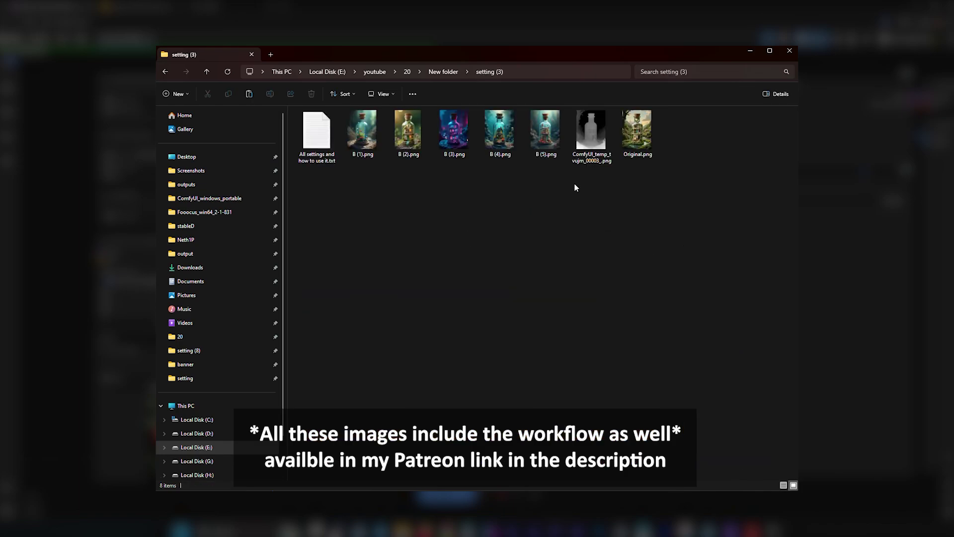
{"action": "key", "text": "alt+Left"}
{"action": "key", "text": "Right"}
{"action": "key", "text": "Return"}
{"action": "key", "text": "alt+Left"}
{"action": "key", "text": "Right"}
{"action": "key", "text": "Return"}
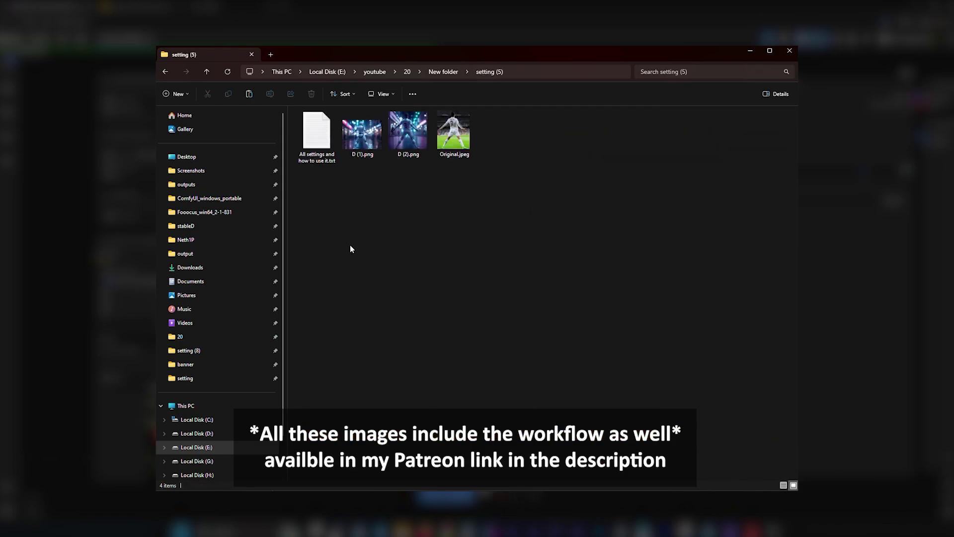
{"action": "key", "text": "alt+Left"}
{"action": "key", "text": "Right"}
{"action": "key", "text": "Return"}
{"action": "key", "text": "alt+Left"}
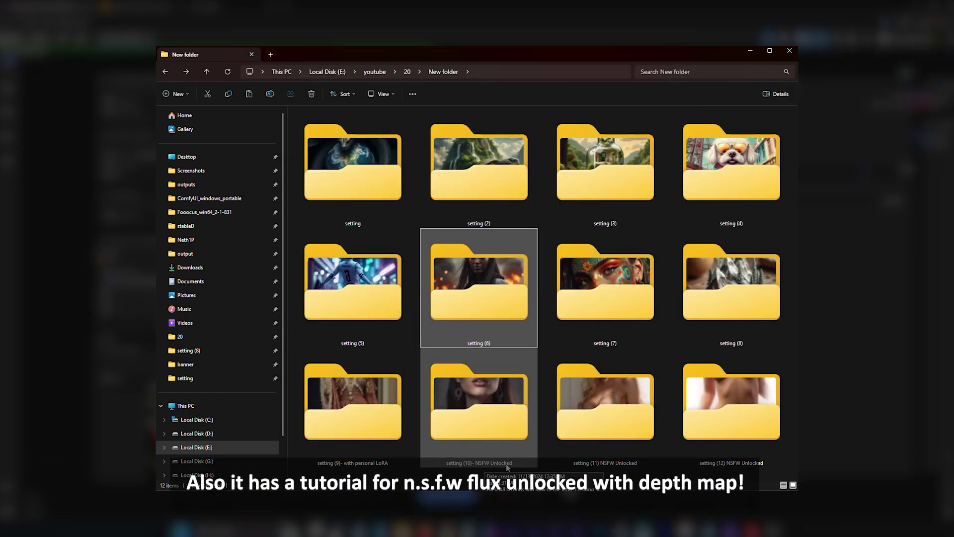
{"action": "left_click", "coordinate": [463, 438]}
{"action": "double_click", "coordinate": [485, 428]}
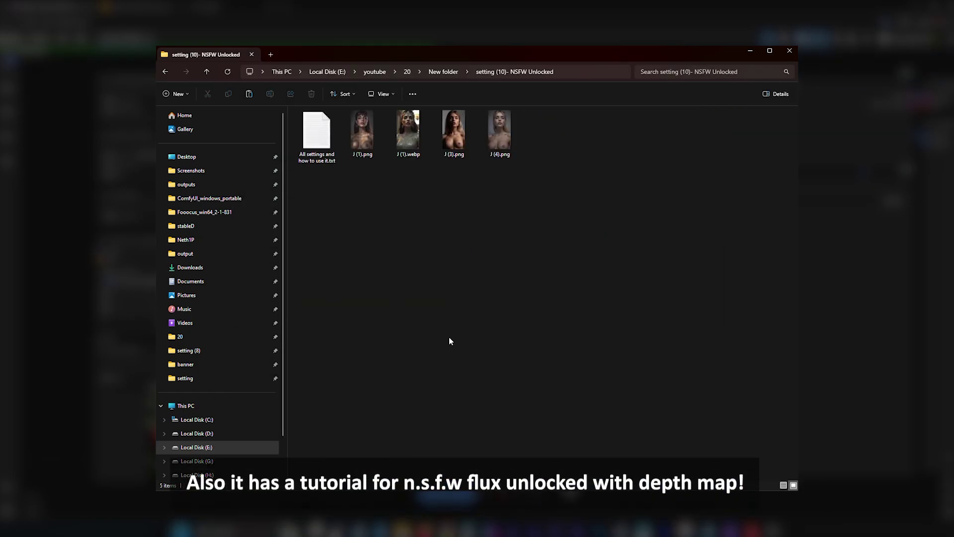
{"action": "key", "text": "alt+Left"}
{"action": "double_click", "coordinate": [590, 429]}
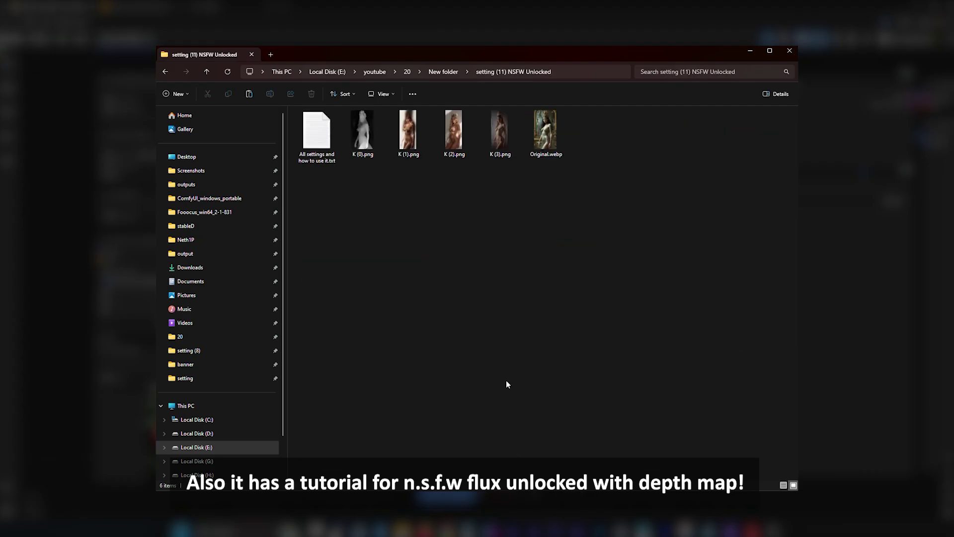
{"action": "key", "text": "alt+Left"}
{"action": "double_click", "coordinate": [705, 427]}
{"action": "key", "text": "alt+Left"}
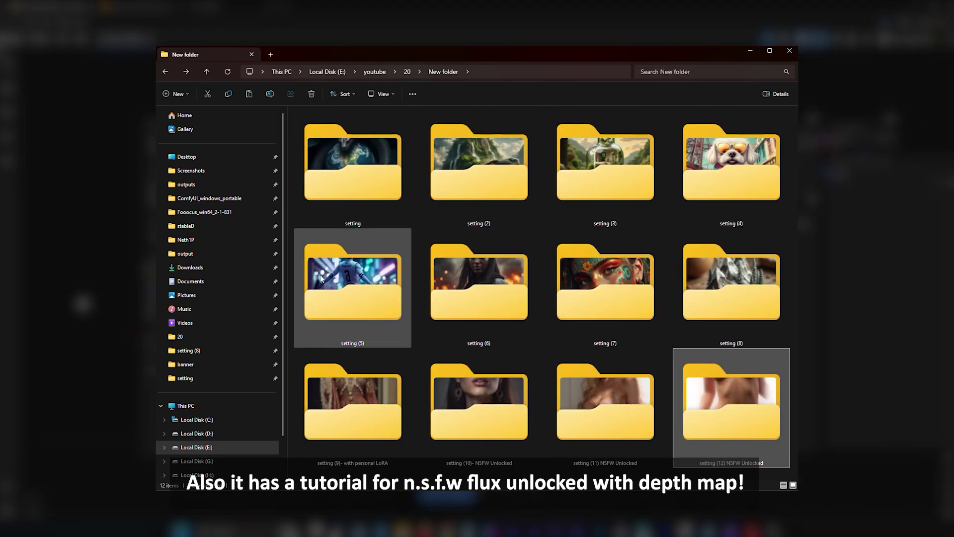